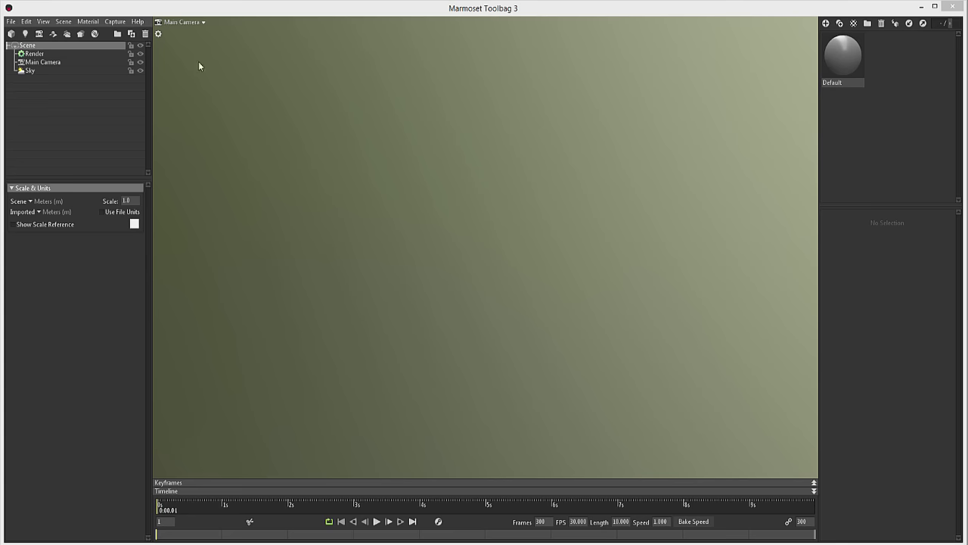
- Add a new baker to the scene
click(116, 12)
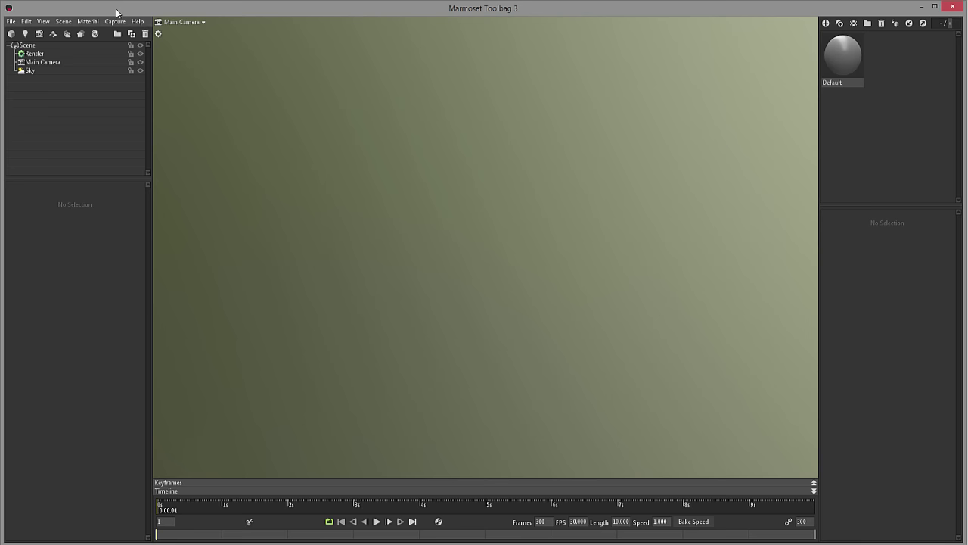
click(45, 53)
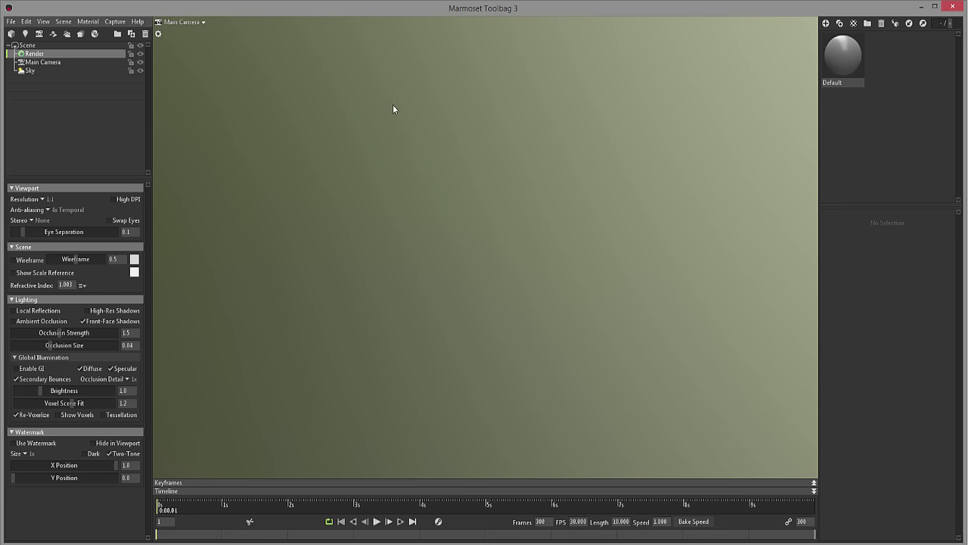
click(32, 46)
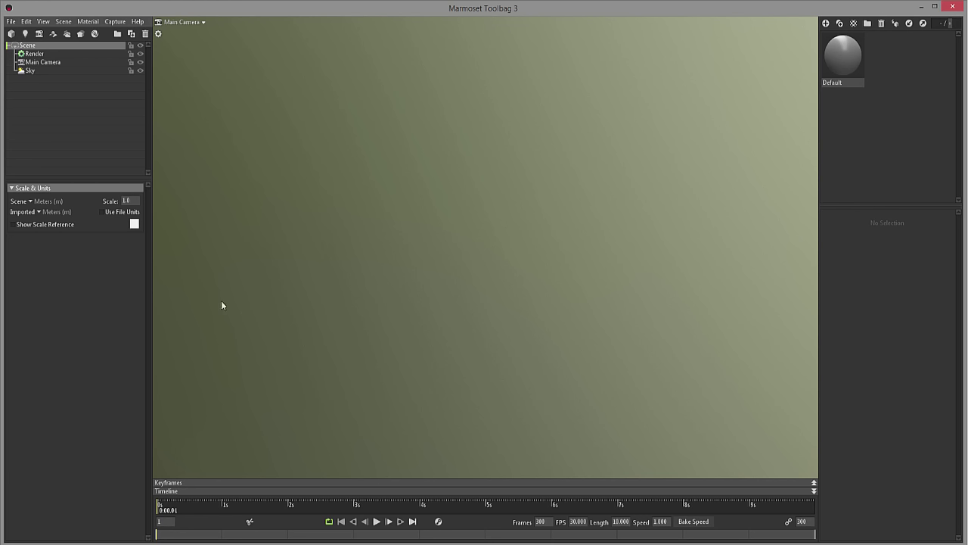
click(81, 35)
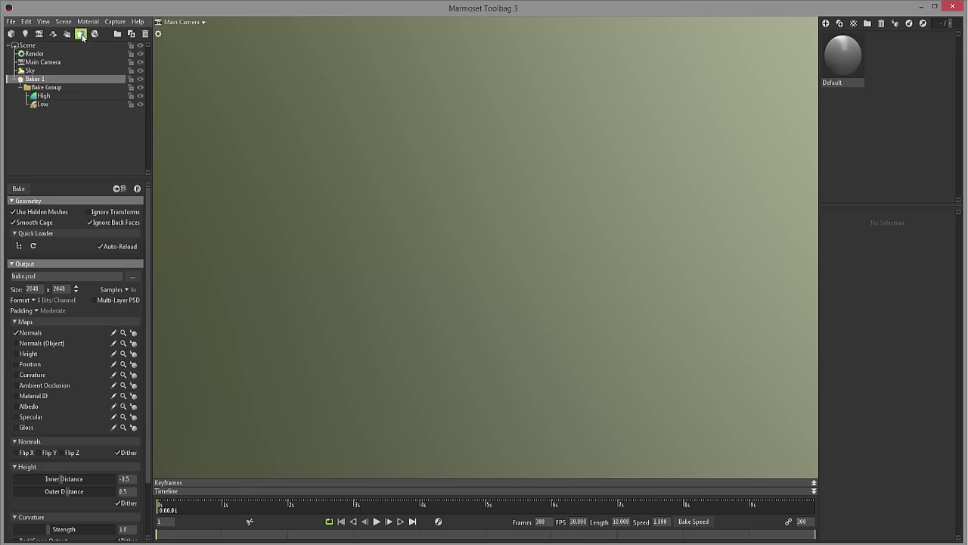
- Review the settings of the new baker, its bake group and its High and Low slots
double_click(49, 80)
click(47, 88)
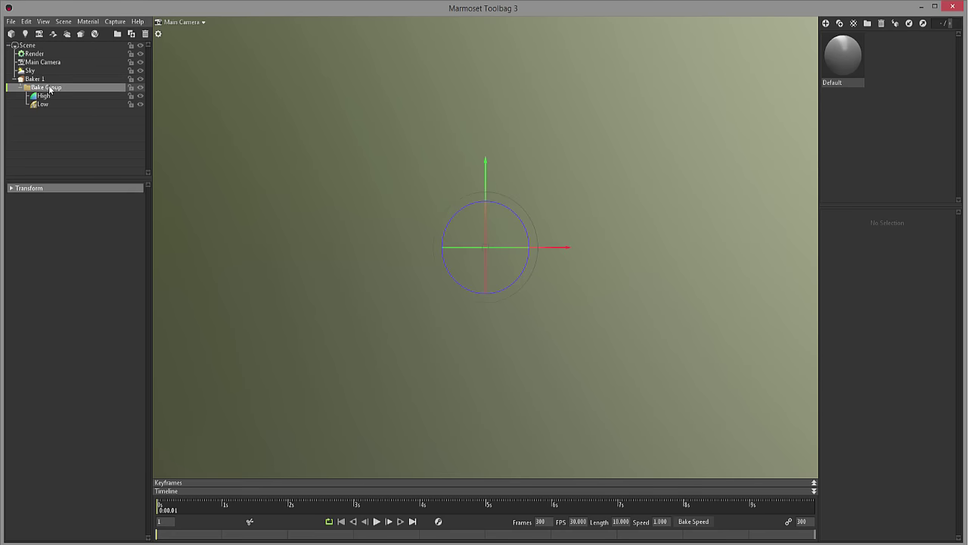
click(43, 96)
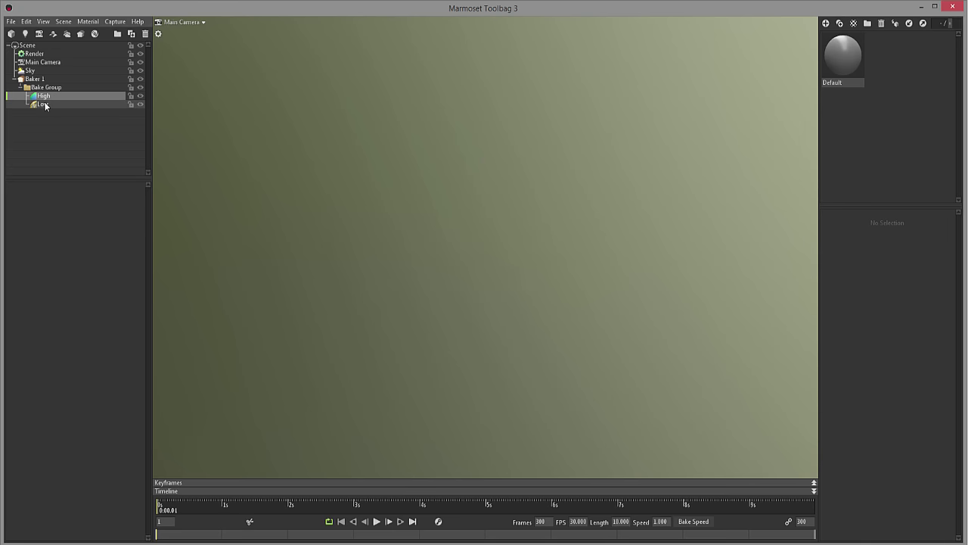
click(42, 104)
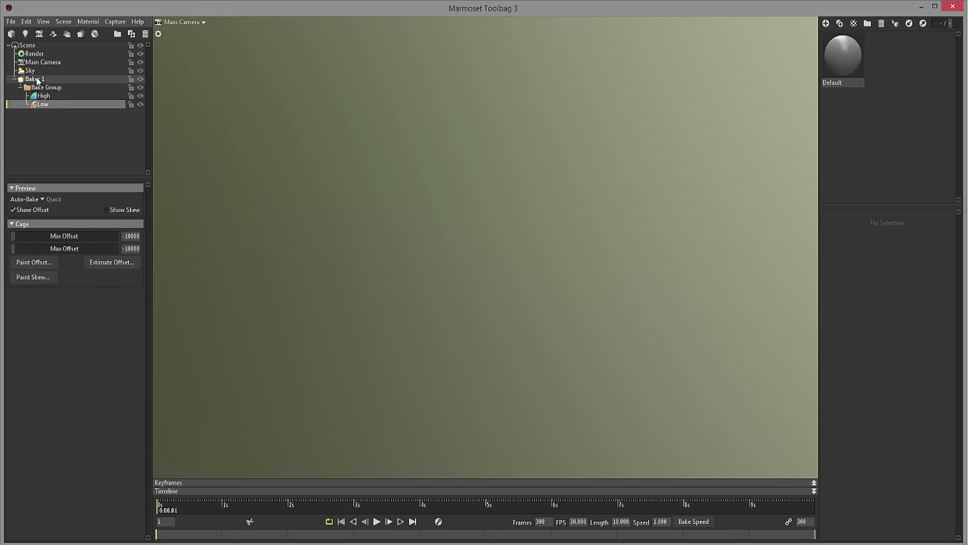
click(37, 81)
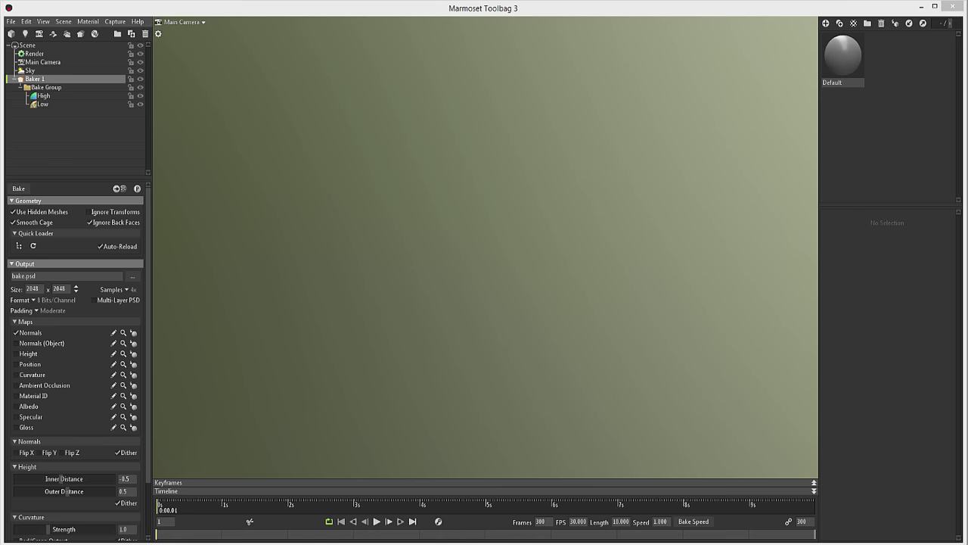
- Import the high-poly HP file and place it in the bake group's High slot
drag(967, 45, 562, 62)
drag(489, 11, 967, 11)
drag(967, 168, 58, 140)
drag(36, 97, 43, 99)
drag(43, 100, 42, 99)
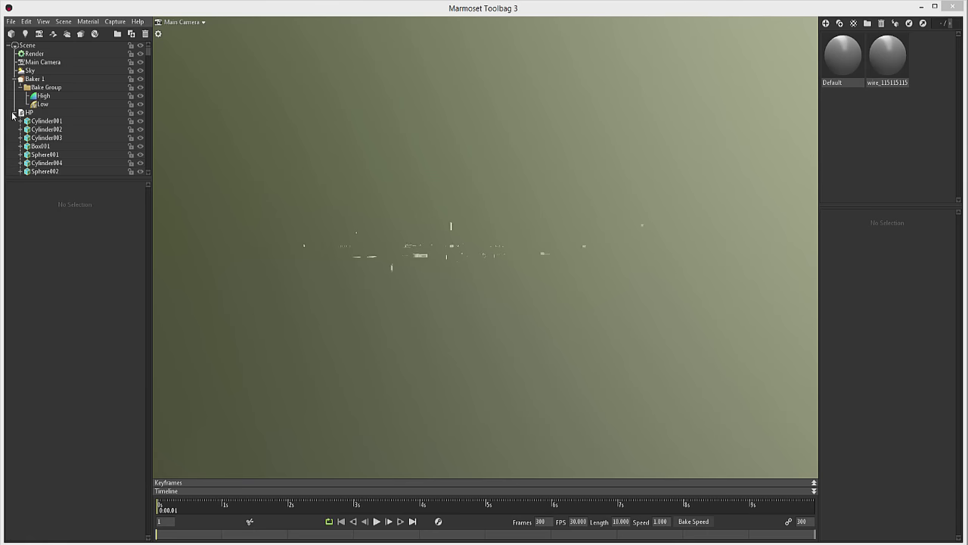
click(14, 113)
click(27, 113)
drag(40, 106, 42, 97)
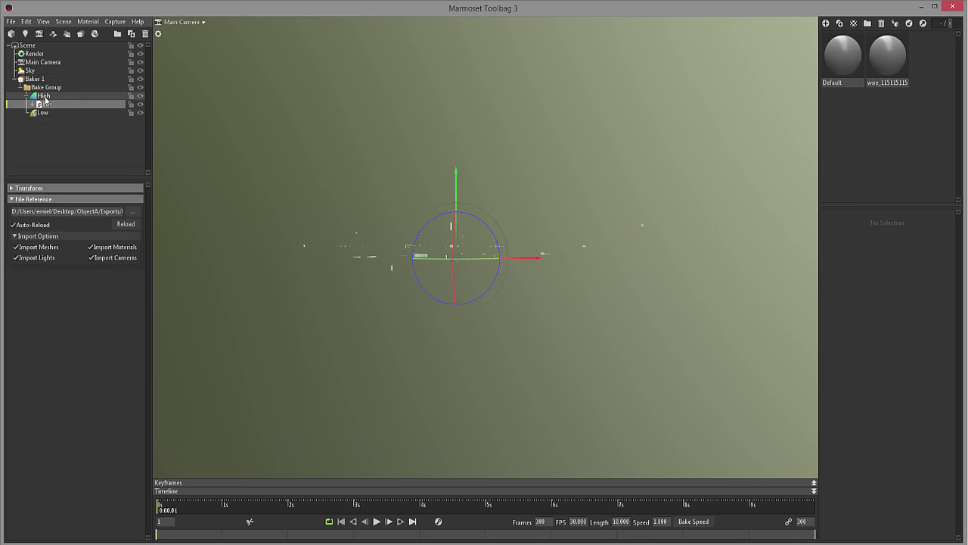
- Examine the imported high-poly model up close, including its round cap, box-shaped arm and vent grille
drag(435, 187, 475, 263)
middle_drag(475, 263, 643, 234)
scroll(524, 306, up, 5)
drag(524, 306, 483, 290)
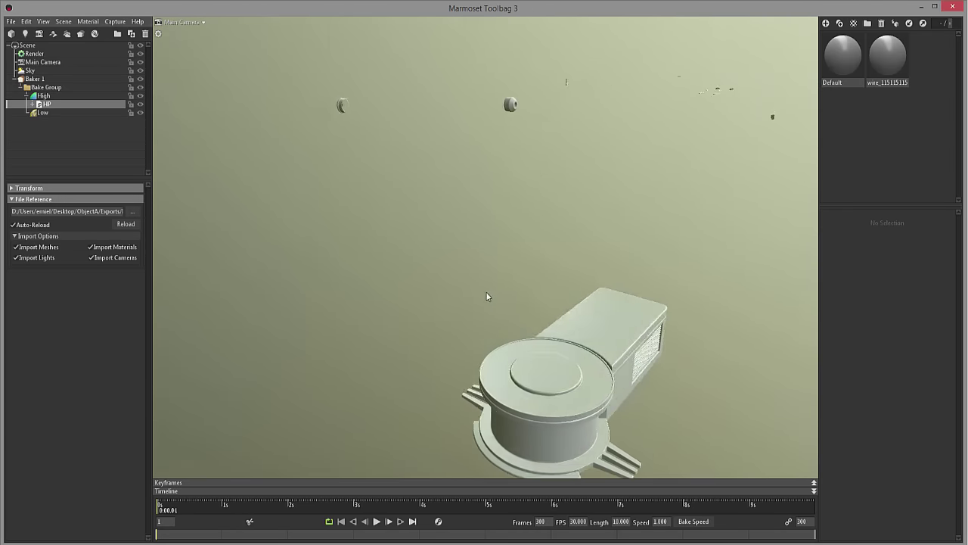
middle_drag(483, 290, 485, 242)
scroll(485, 241, up, 6)
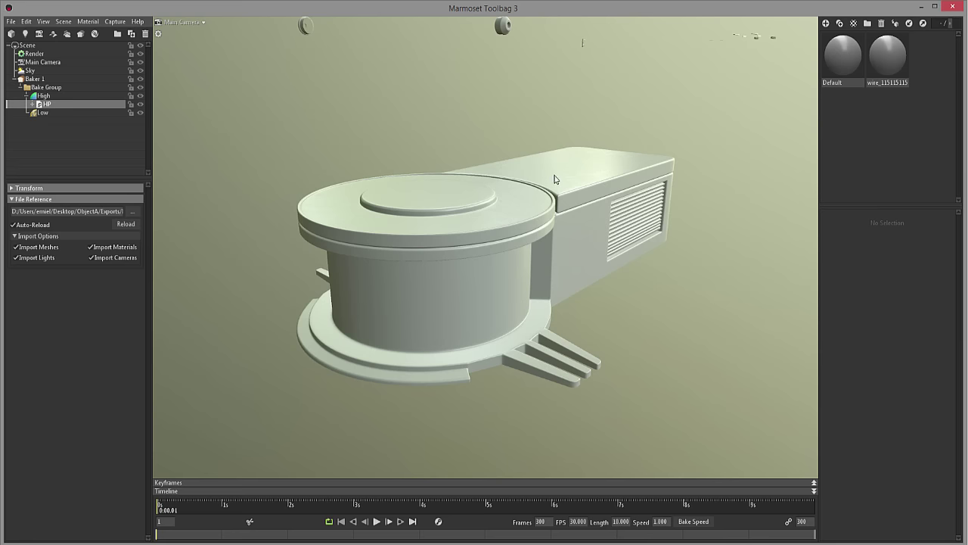
alt+drag(517, 211, 474, 204)
scroll(340, 180, up, 5)
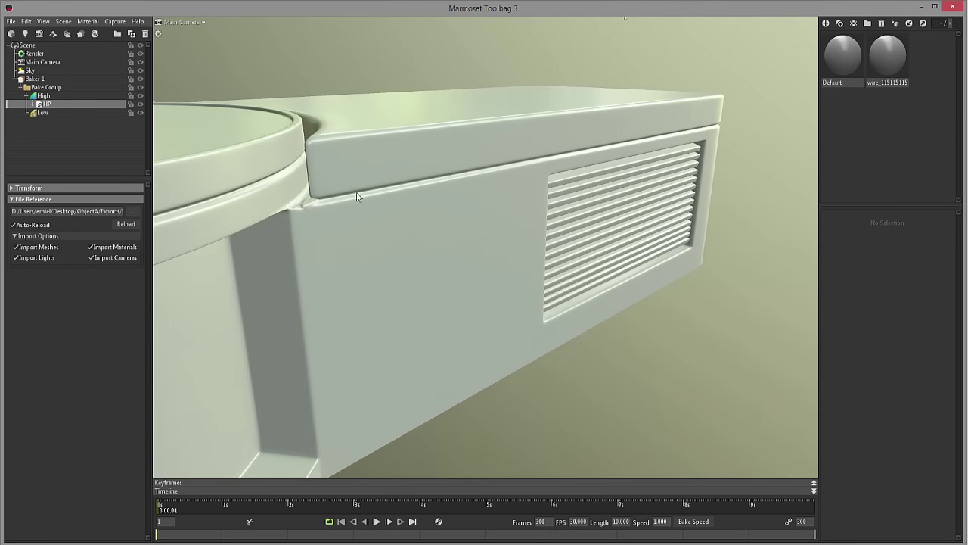
drag(315, 180, 441, 235)
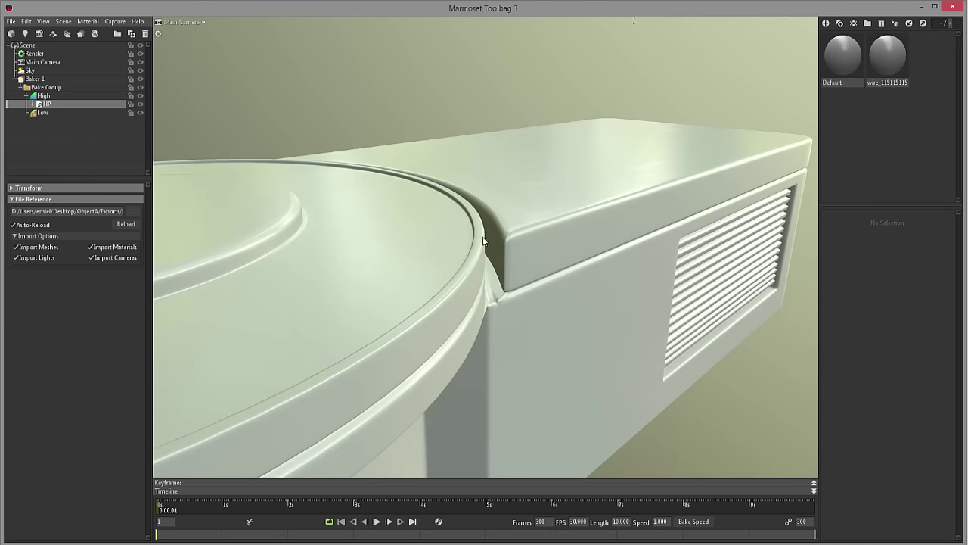
drag(482, 242, 369, 254)
scroll(367, 252, down, 6)
scroll(384, 286, up, 4)
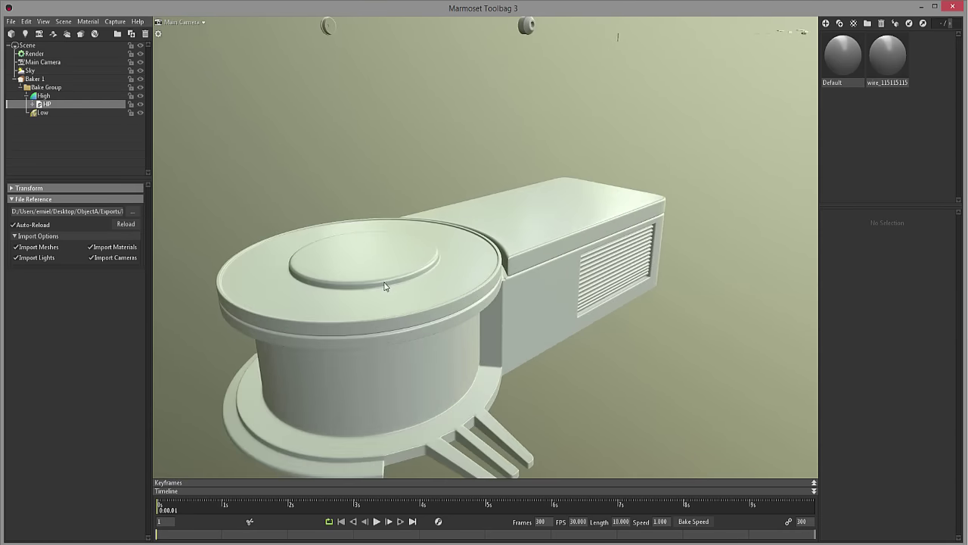
scroll(387, 280, down, 3)
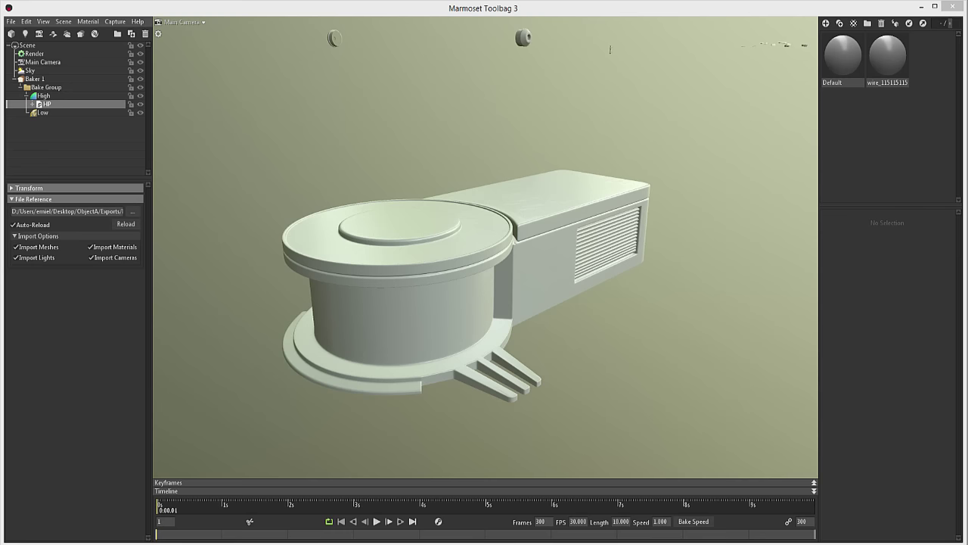
- Import the low-poly LP file into the bake group's Low slot and compare it with the high-poly model
drag(241, 110, 42, 113)
click(24, 121)
click(14, 121)
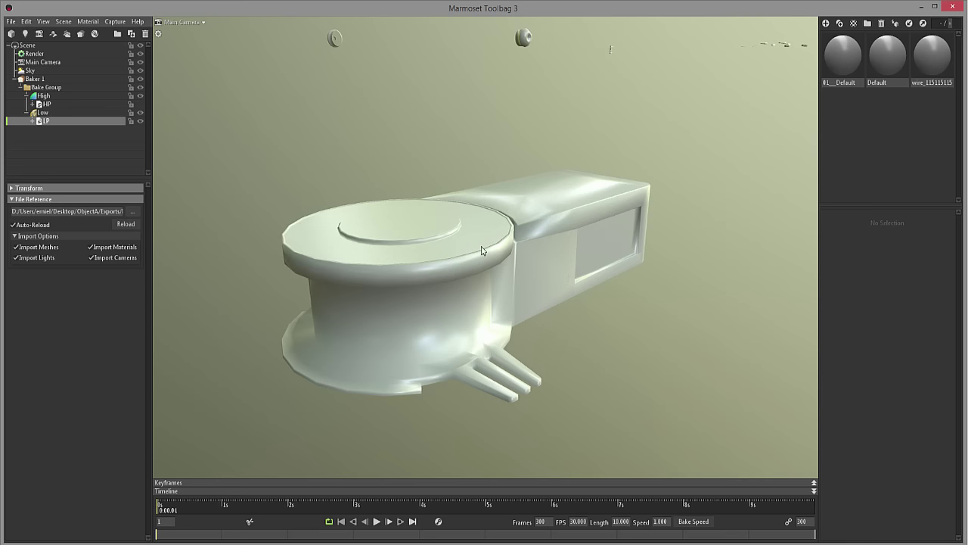
alt+right_drag(465, 277, 477, 159)
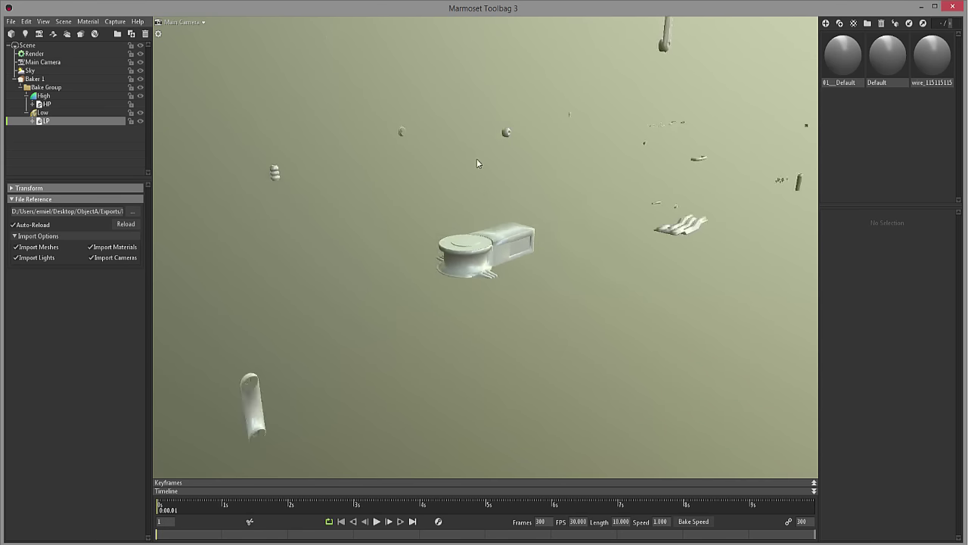
scroll(489, 261, up, 8)
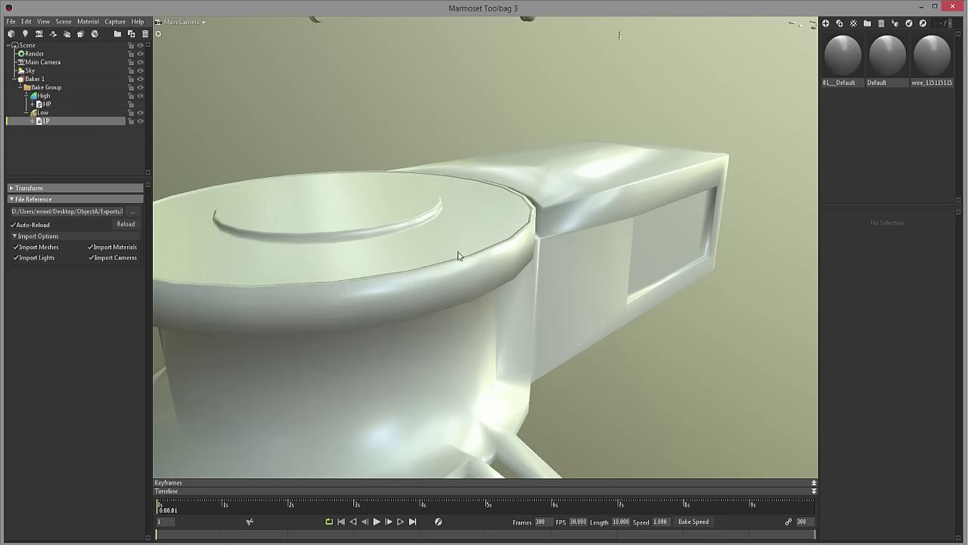
scroll(409, 220, down, 6)
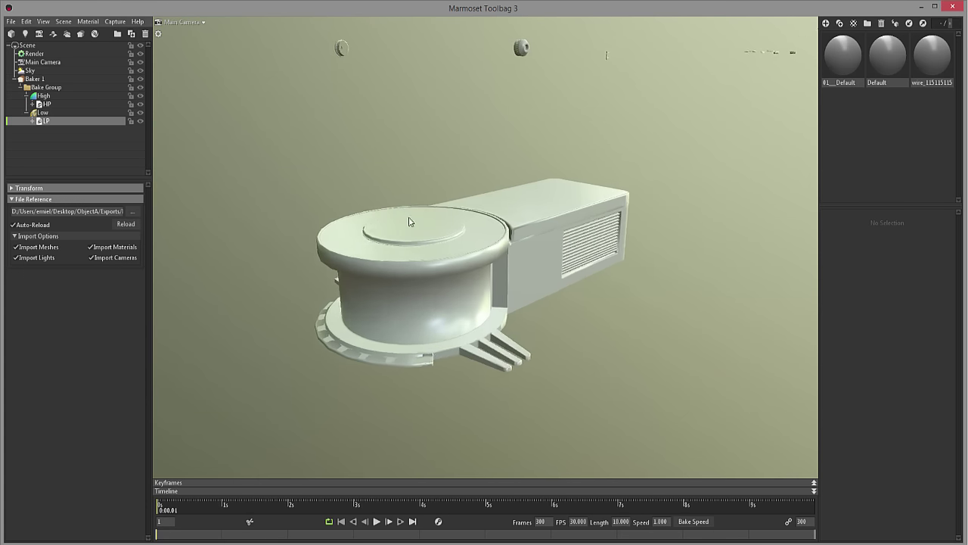
scroll(409, 221, up, 2)
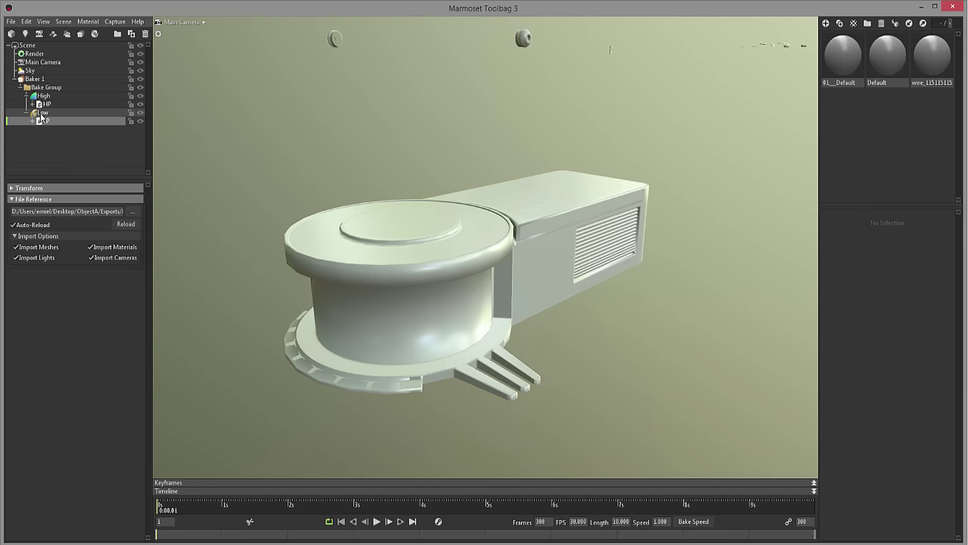
- Set the Low slot's Auto-Bake mode to Full and keep its cage offset displayed
click(51, 114)
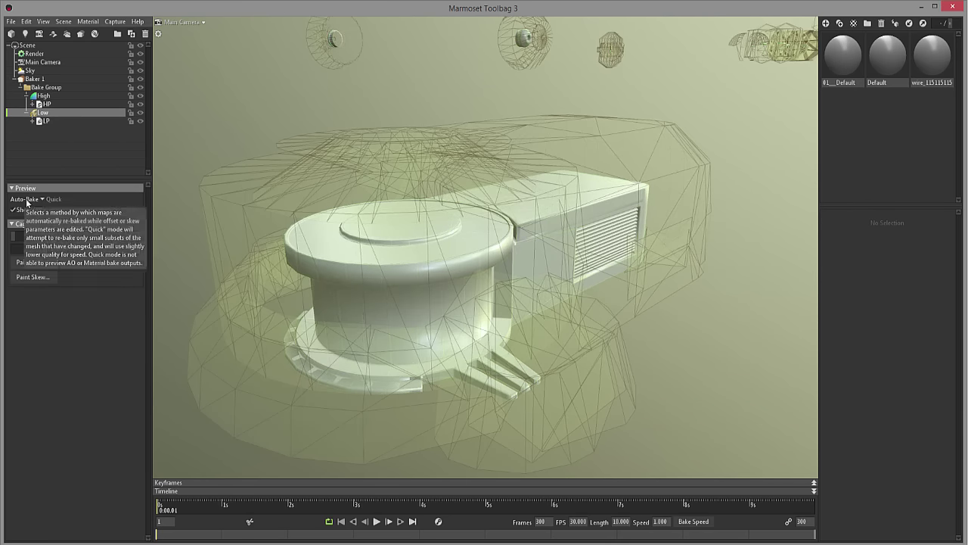
click(52, 199)
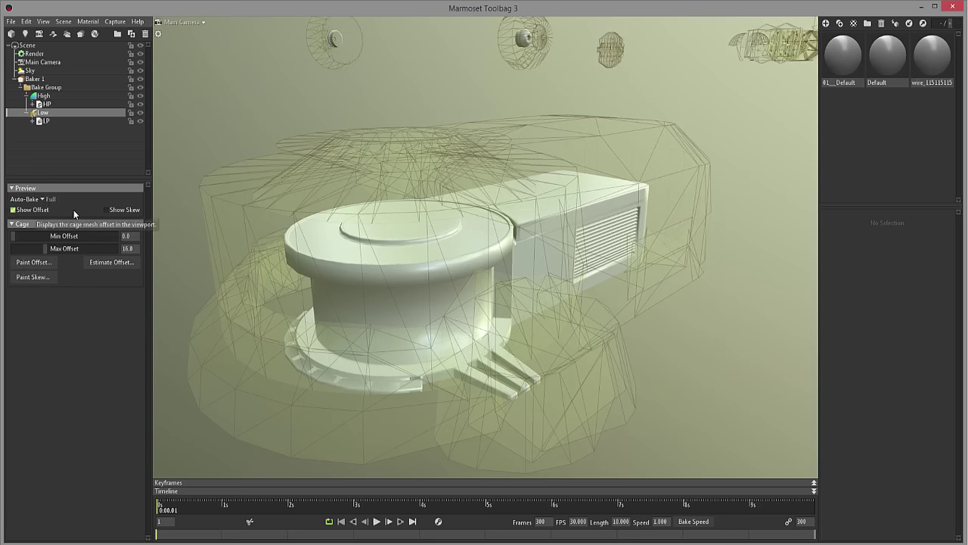
click(43, 209)
click(43, 210)
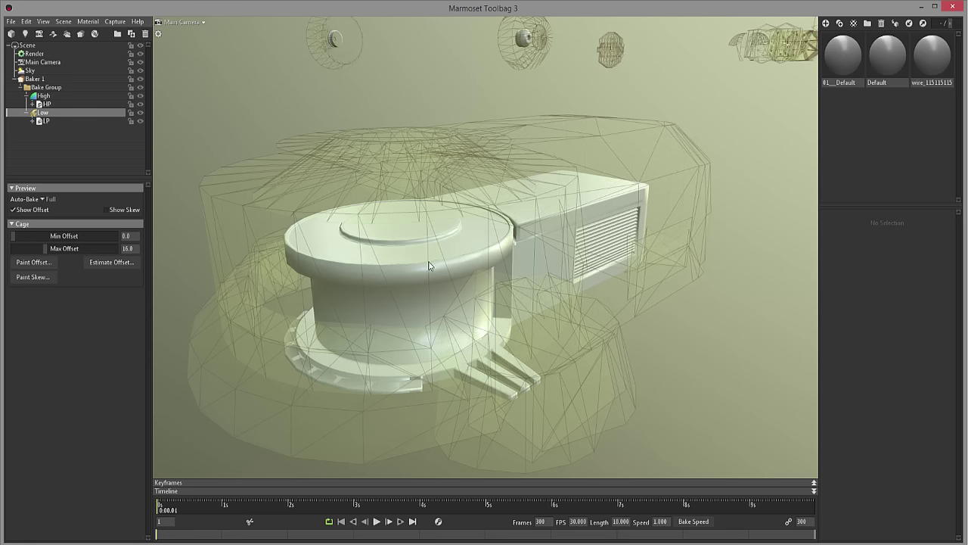
- Preview the cage's skew directions on the low-poly mesh and hide them again
click(113, 211)
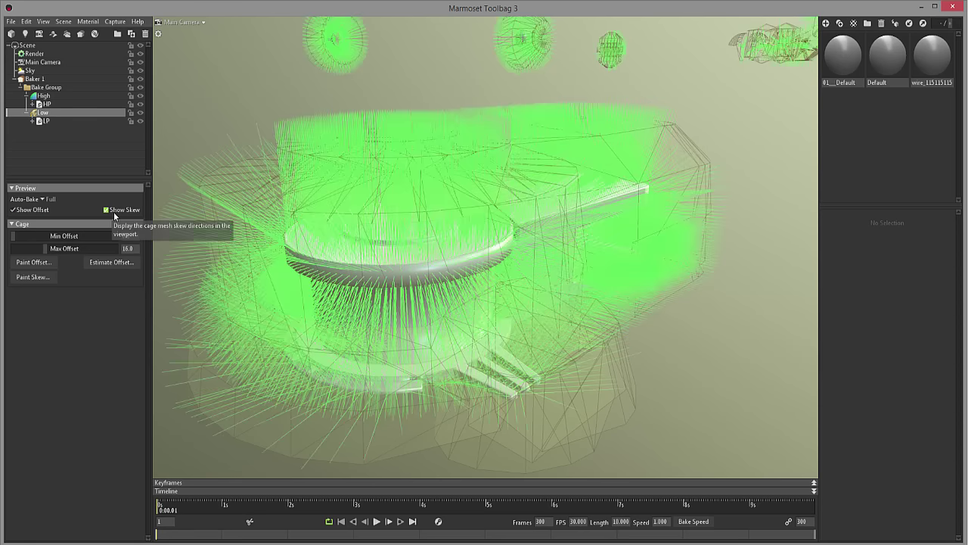
click(113, 211)
click(114, 211)
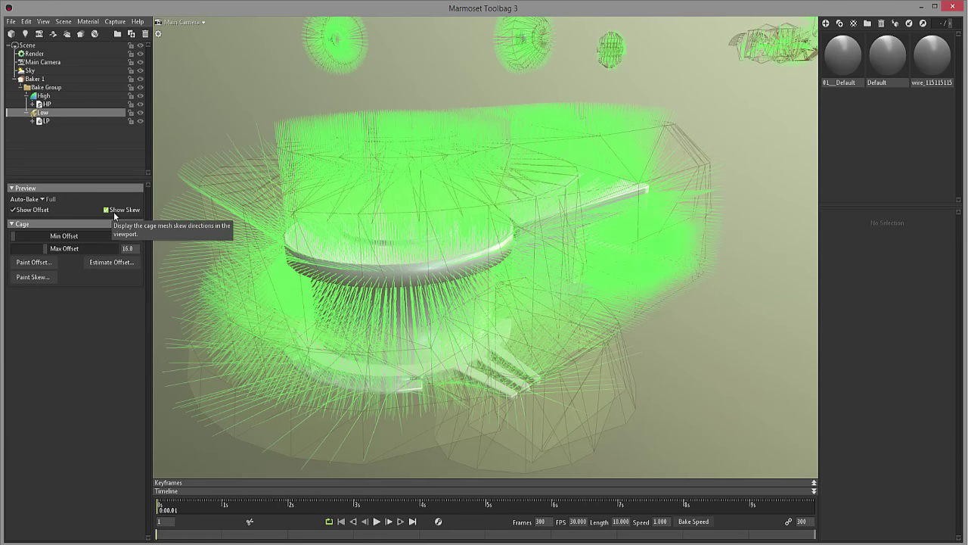
click(114, 211)
click(113, 211)
click(114, 211)
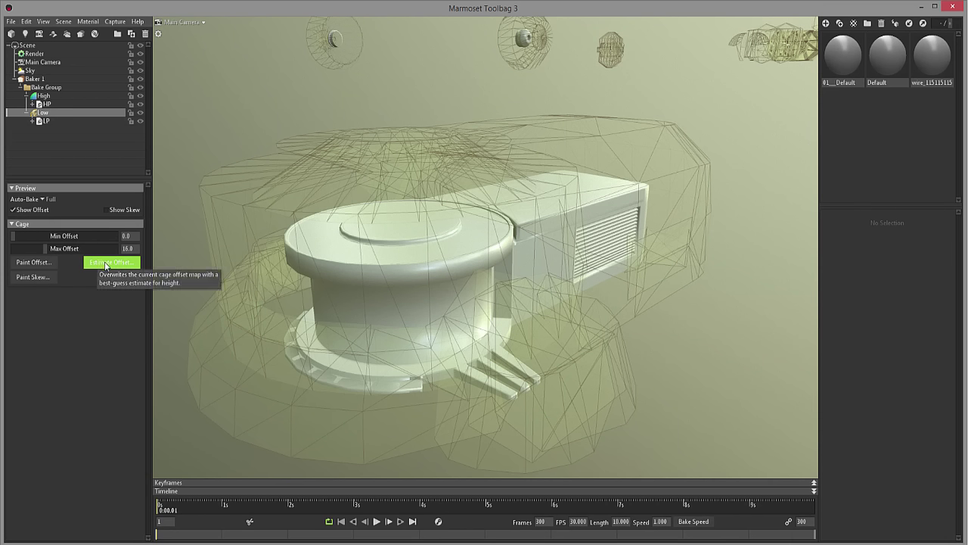
- Try estimating and painting the cage offset near the vent grille, and clear the offset canvas
click(106, 262)
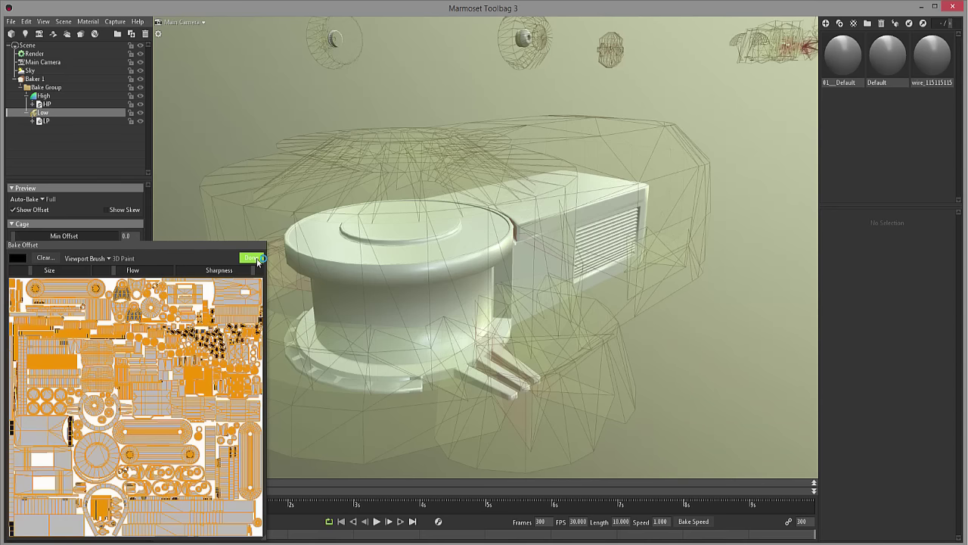
mouse_move(547, 253)
mouse_down()
mouse_move(510, 229)
mouse_move(469, 249)
mouse_move(339, 255)
mouse_move(355, 223)
mouse_move(395, 205)
mouse_move(378, 237)
mouse_move(445, 263)
mouse_move(595, 220)
mouse_move(630, 199)
mouse_up()
click(45, 258)
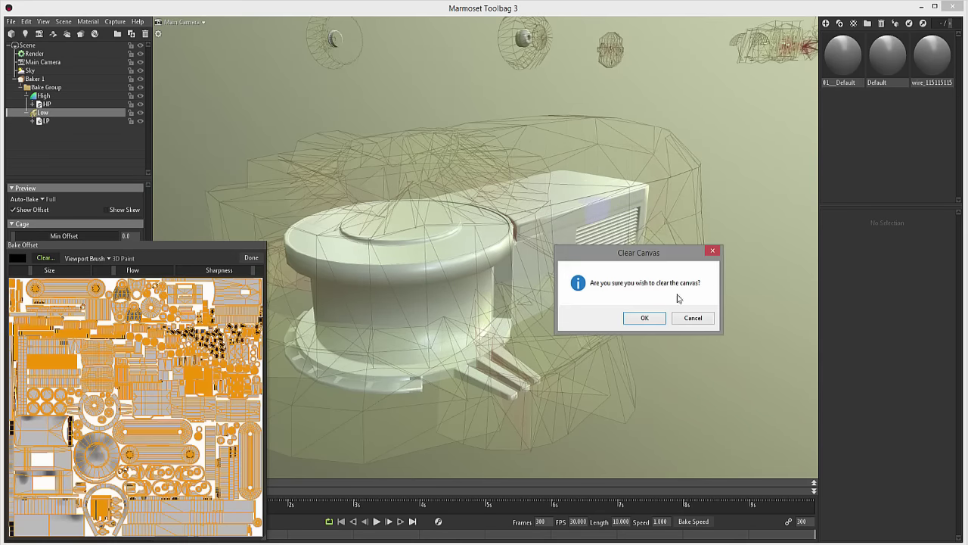
click(640, 318)
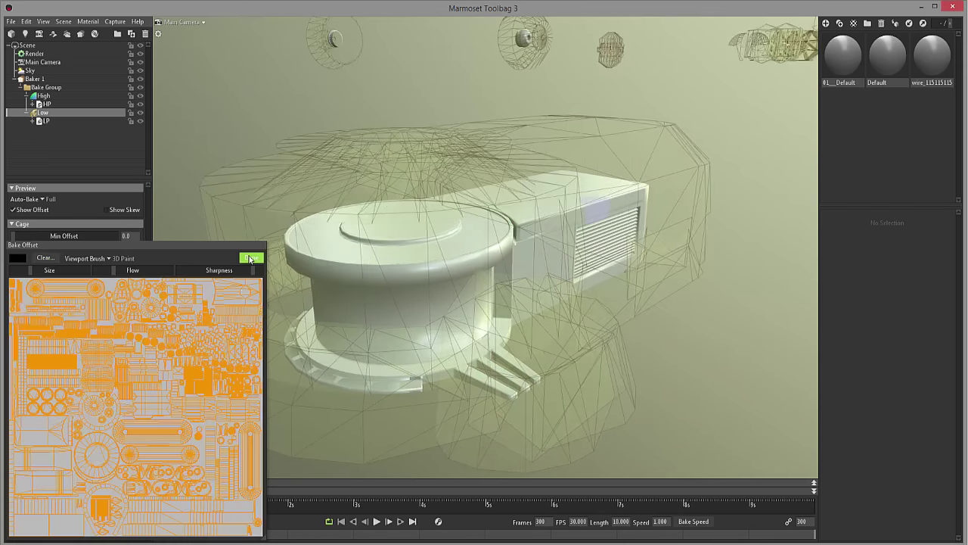
click(251, 257)
- Reduce the cage's maximum offset to 0.692 so it closely wraps the low-poly mesh
scroll(399, 188, up, 5)
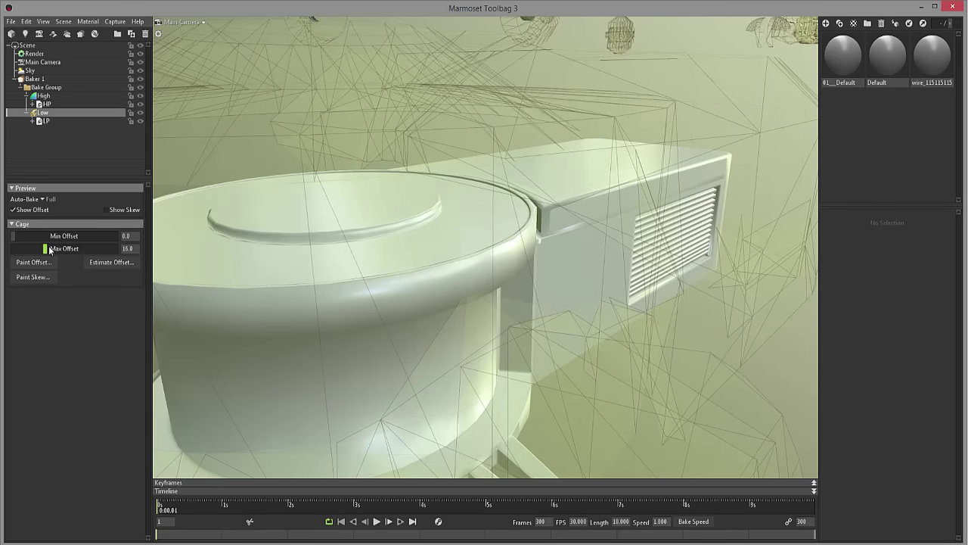
mouse_move(46, 251)
mouse_down()
mouse_move(22, 248)
mouse_move(66, 249)
mouse_move(29, 248)
mouse_up()
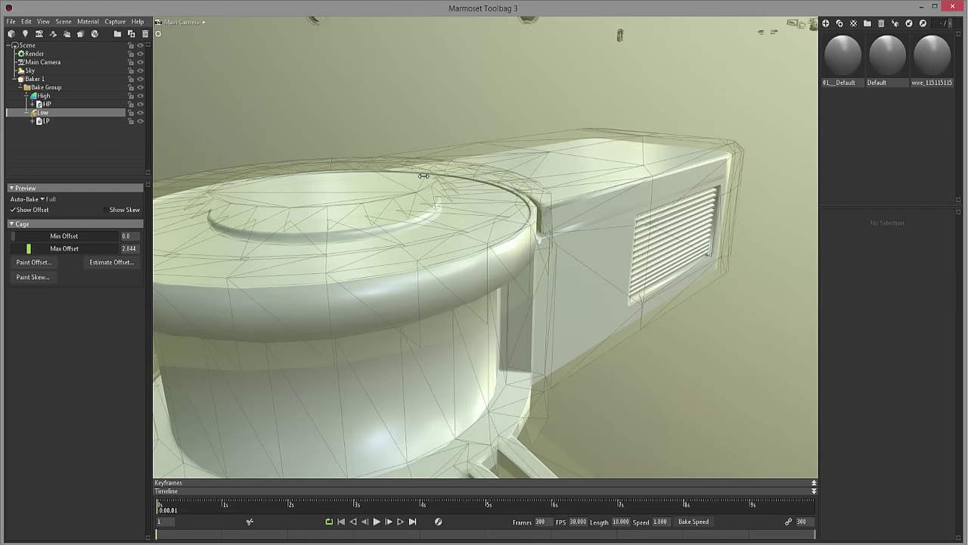
scroll(424, 175, up, 5)
scroll(426, 176, down, 2)
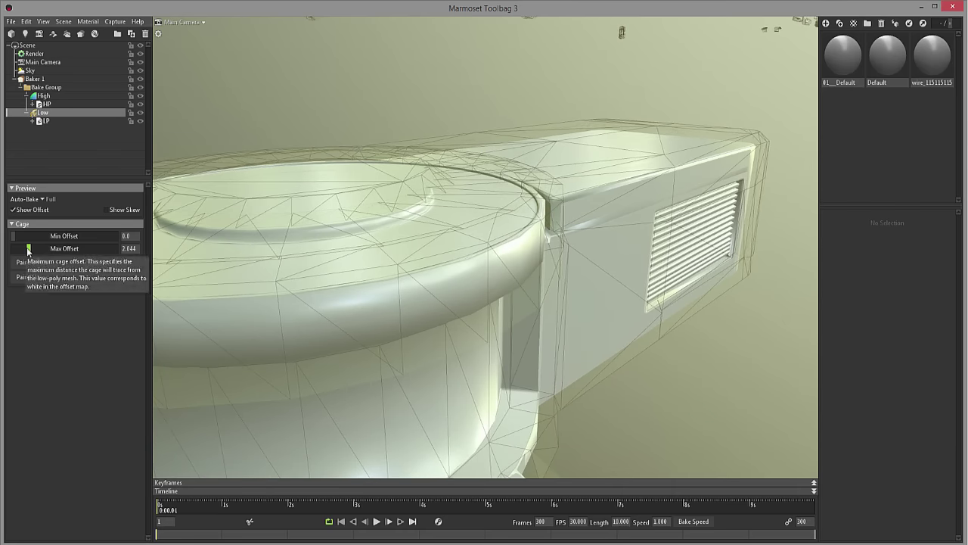
drag(28, 248, 27, 248)
mouse_move(604, 195)
mouse_down()
mouse_move(610, 186)
mouse_move(604, 193)
mouse_up()
drag(25, 248, 25, 248)
scroll(611, 144, down, 10)
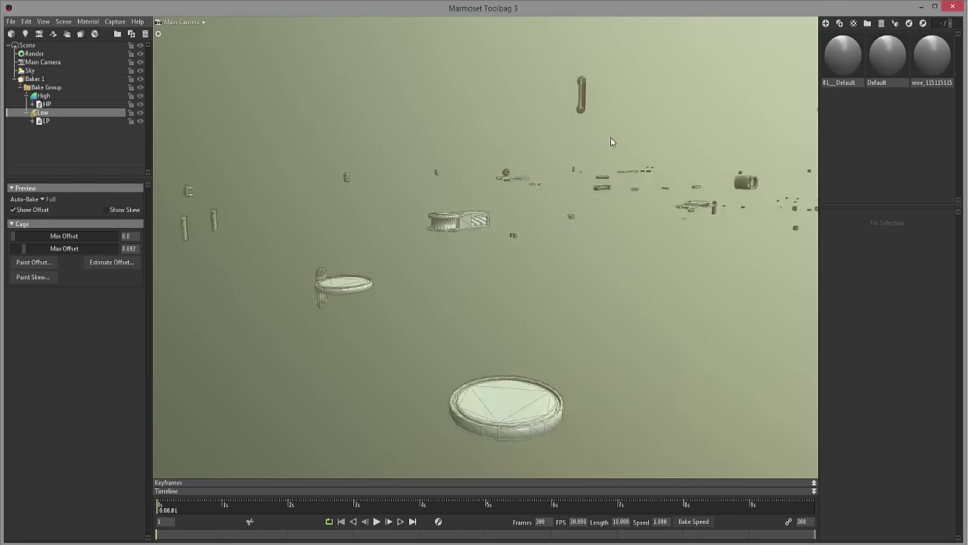
- Examine how tightly the cage fits around the different parts of the low-poly model
scroll(592, 165, up, 3)
drag(611, 142, 510, 242)
scroll(589, 160, up, 3)
scroll(510, 242, up, 3)
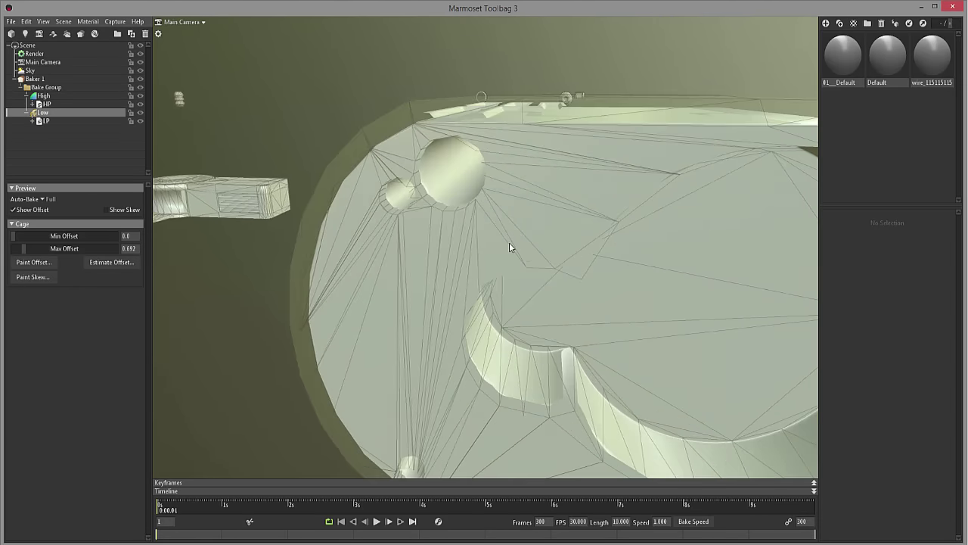
scroll(510, 241, down, 10)
drag(449, 200, 486, 203)
scroll(444, 257, up, 6)
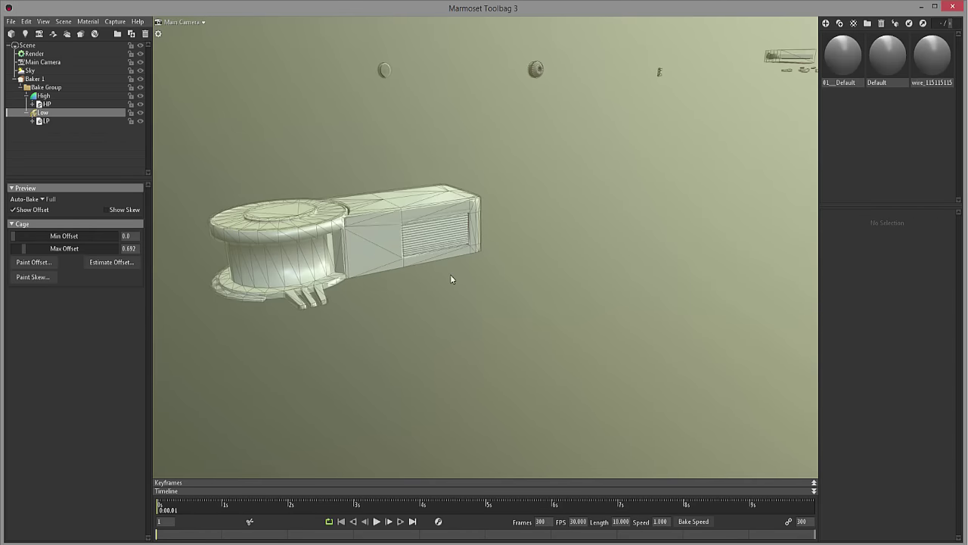
mouse_move(455, 274)
mouse_down()
mouse_move(483, 274)
mouse_move(460, 285)
mouse_move(472, 291)
mouse_up()
scroll(476, 283, up, 2)
scroll(473, 291, up, 3)
- Open the cage offset for painting and set a larger brush, adjusting its flow and sharpness
click(38, 264)
scroll(507, 250, up, 5)
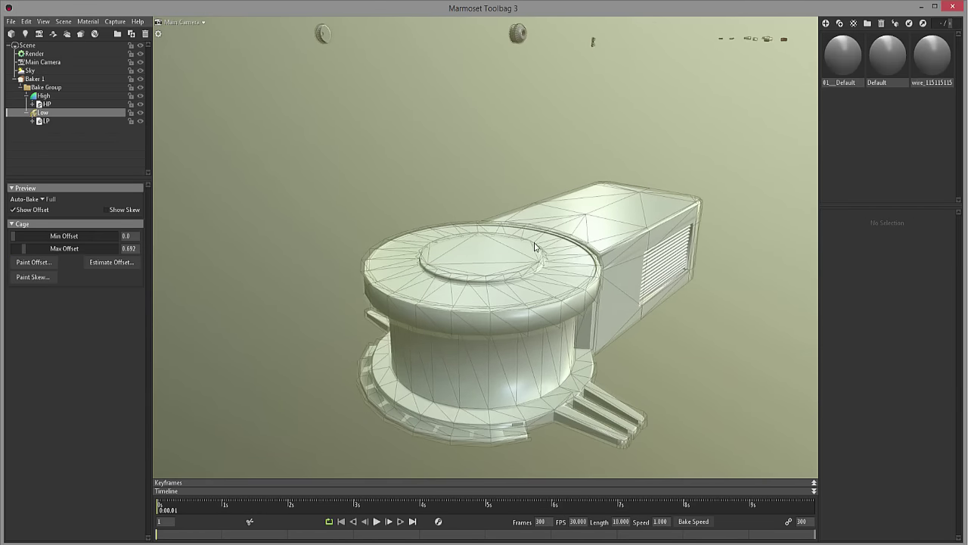
click(45, 263)
middle_drag(299, 250, 326, 235)
alt+drag(325, 235, 247, 198)
scroll(461, 316, up, 2)
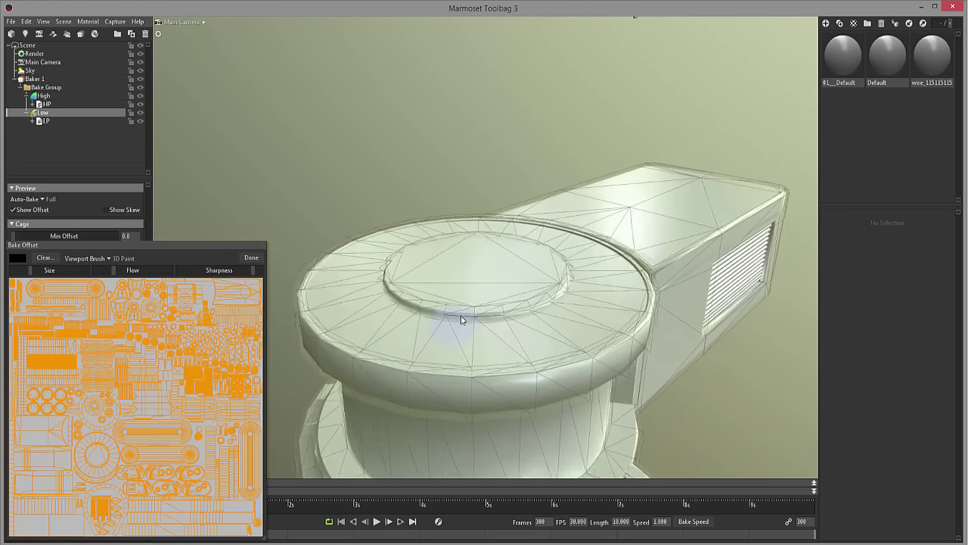
scroll(406, 320, up, 3)
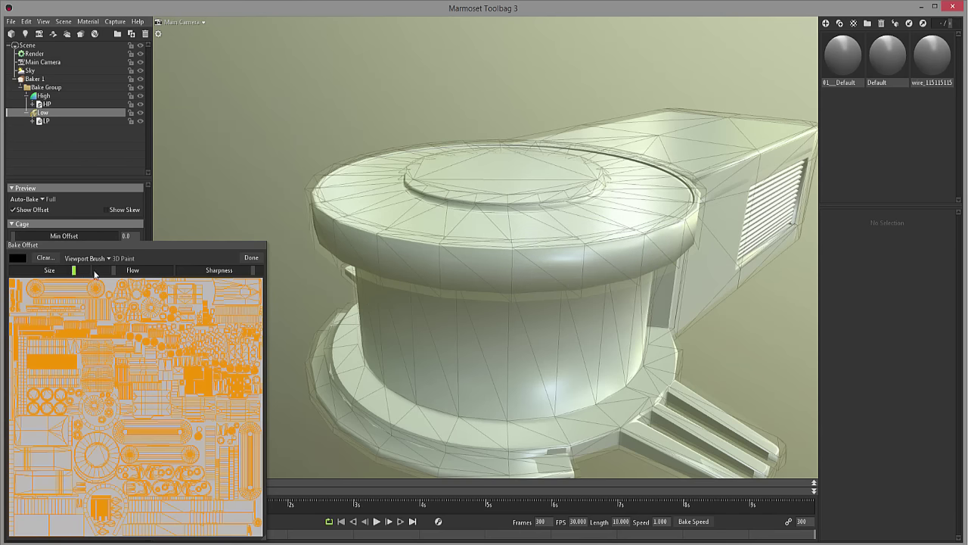
mouse_move(131, 270)
mouse_down()
mouse_move(161, 270)
mouse_move(119, 270)
mouse_up()
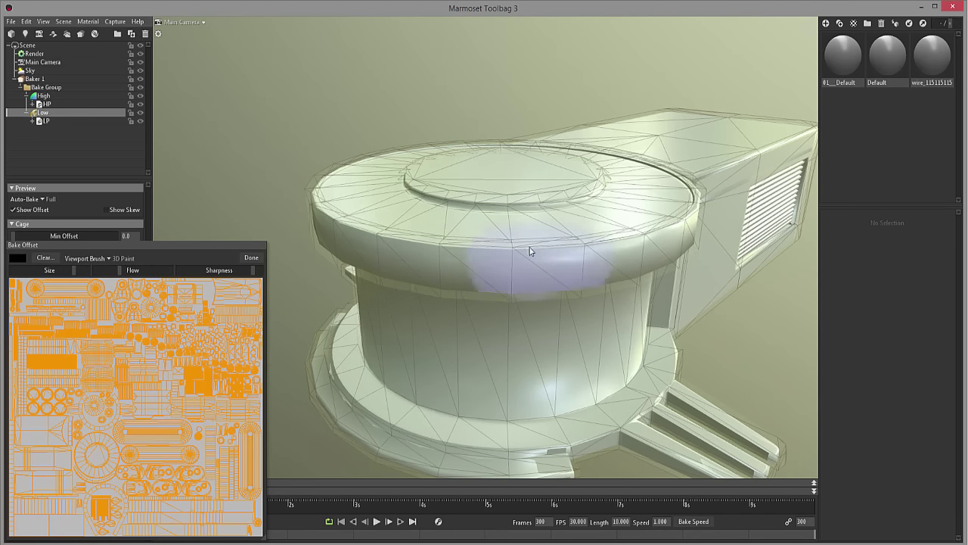
mouse_move(252, 270)
mouse_down()
mouse_move(203, 270)
mouse_move(245, 269)
mouse_up()
drag(72, 270, 67, 270)
- Paint the cage offset around the cylindrical drum and its cap, and on the long capsule-shaped part
mouse_move(677, 220)
mouse_down()
mouse_move(624, 246)
mouse_move(504, 255)
mouse_move(413, 250)
mouse_move(336, 222)
mouse_move(344, 191)
mouse_move(471, 184)
mouse_move(540, 217)
mouse_move(564, 152)
mouse_move(454, 184)
mouse_move(496, 194)
mouse_up()
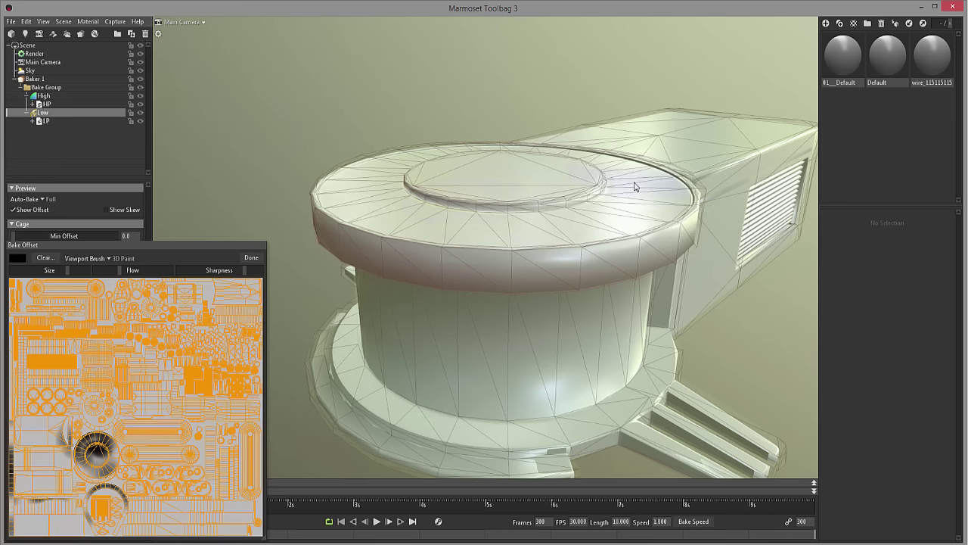
mouse_move(613, 164)
mouse_down()
mouse_move(543, 225)
mouse_move(439, 169)
mouse_move(348, 167)
mouse_move(337, 230)
mouse_move(504, 272)
mouse_move(653, 222)
mouse_move(689, 175)
mouse_move(558, 270)
mouse_move(603, 371)
mouse_up()
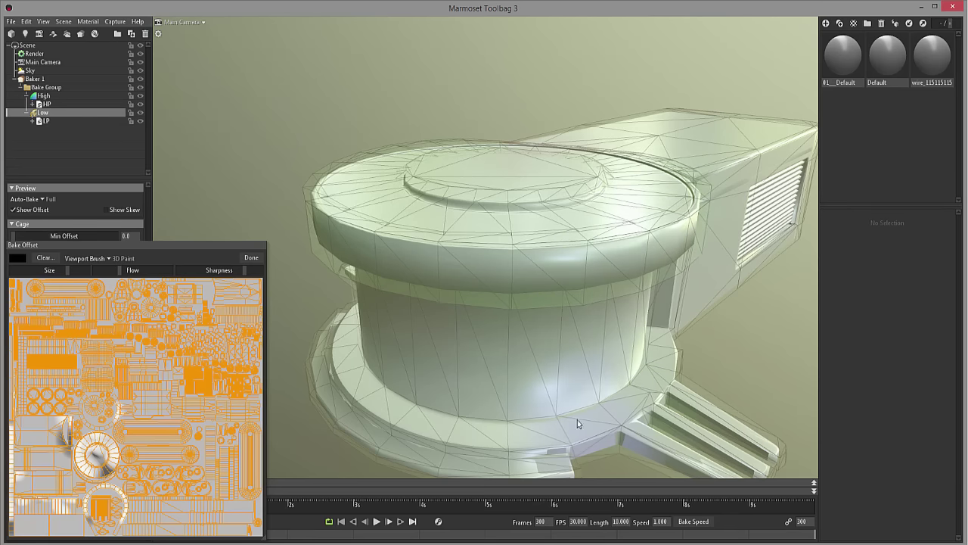
scroll(707, 261, down, 8)
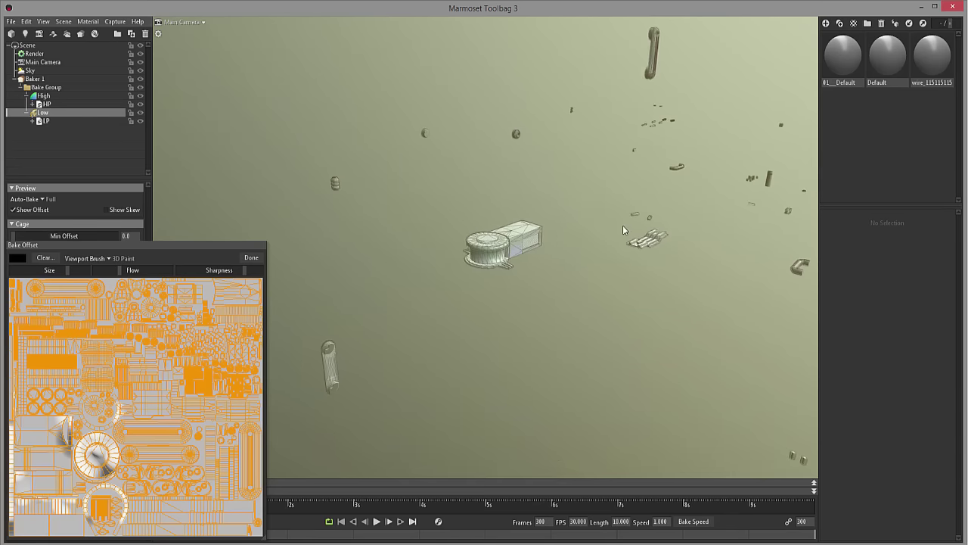
alt+drag(623, 224, 568, 223)
scroll(540, 245, up, 8)
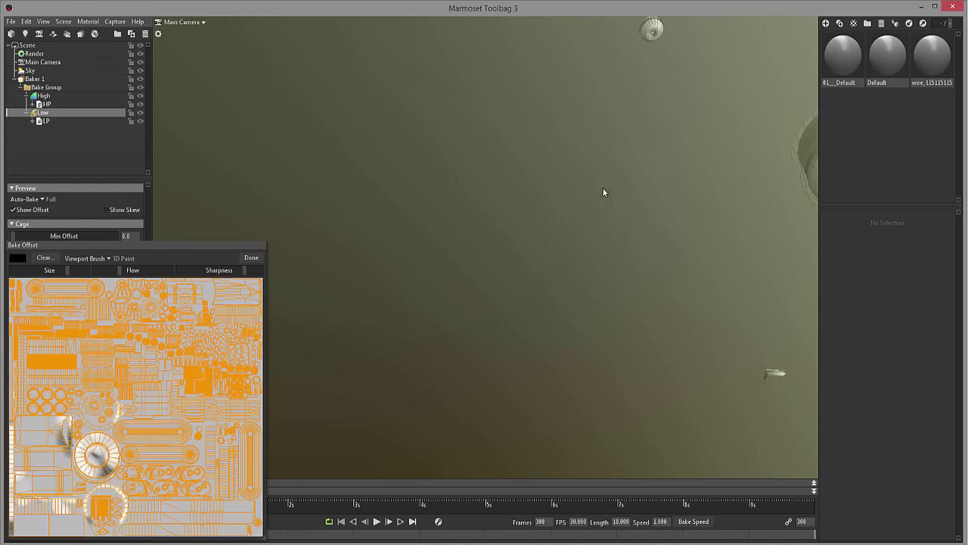
alt+middle_drag(599, 187, 571, 203)
scroll(570, 202, down, 2)
scroll(570, 201, up, 1)
drag(588, 67, 574, 100)
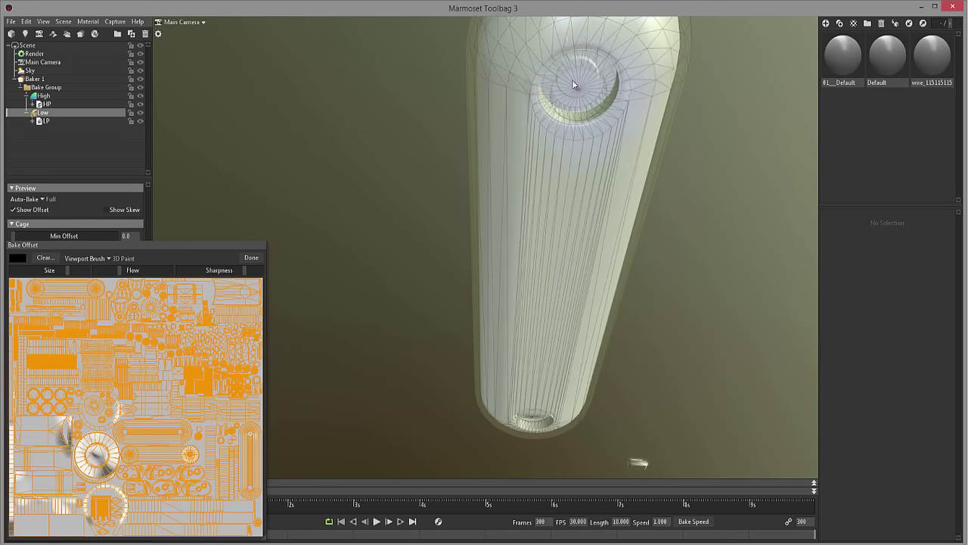
- Clear the painted offset canvas and finish the offset painting
scroll(550, 162, down, 8)
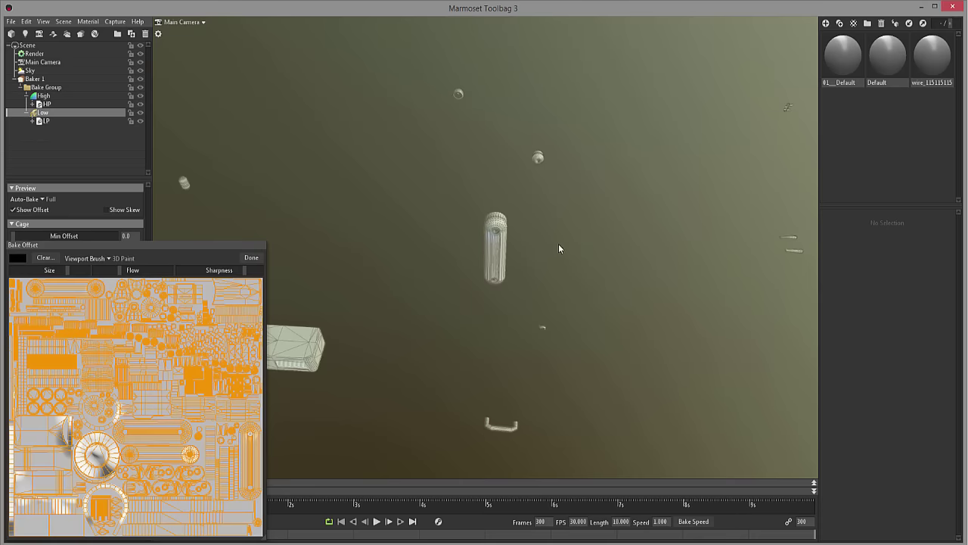
alt+drag(559, 243, 529, 236)
scroll(511, 248, up, 8)
middle_drag(511, 248, 575, 274)
click(39, 257)
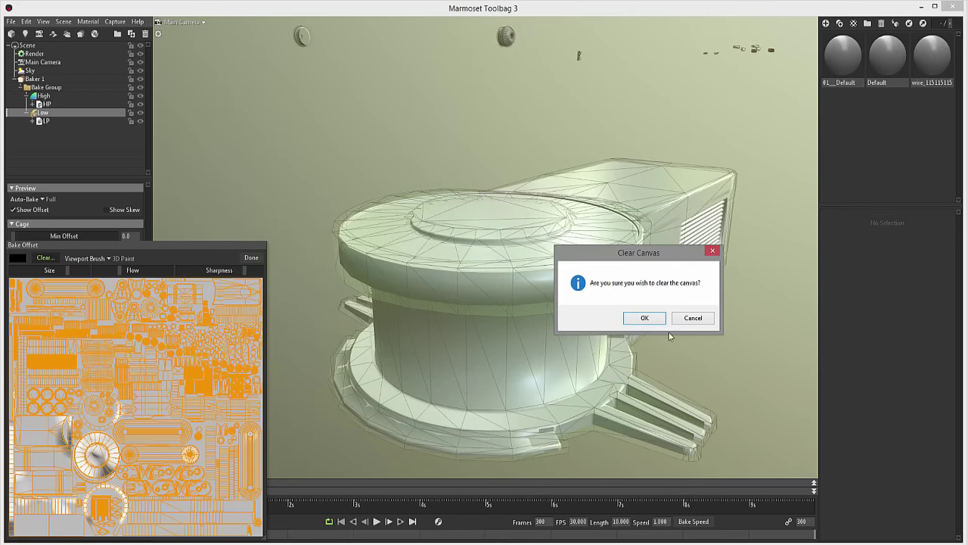
key(Return)
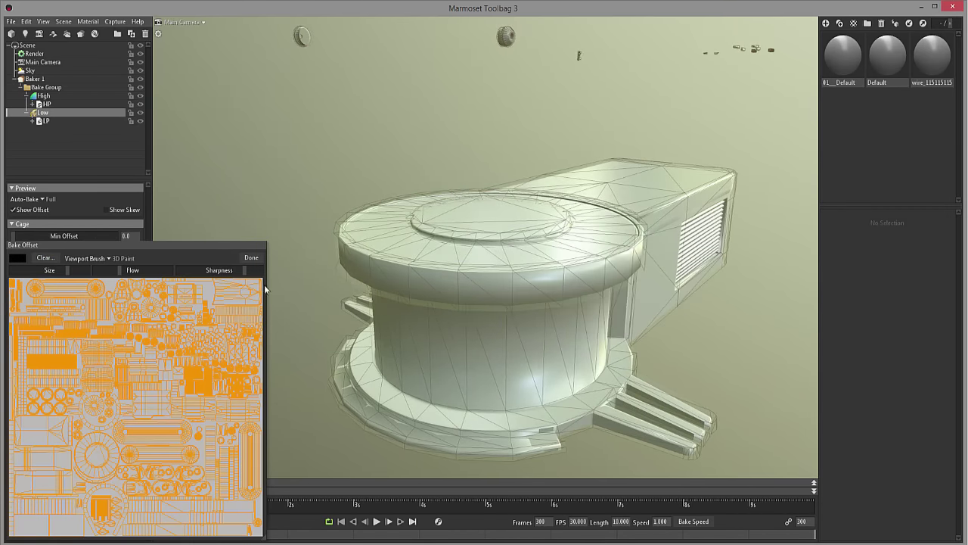
click(251, 258)
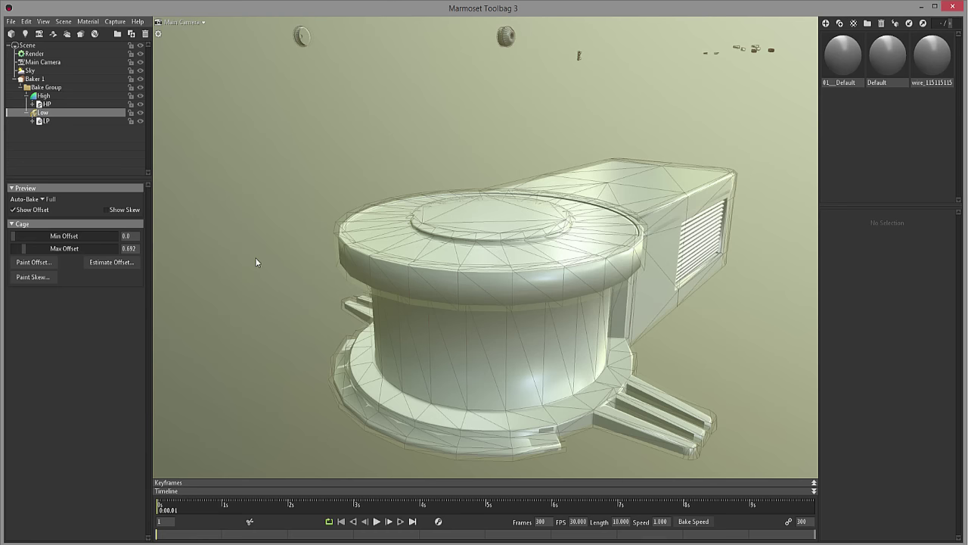
- Open the cage skew for painting and examine the projection directions around the long capsule-shaped part
click(52, 277)
scroll(637, 261, down, 5)
mouse_move(637, 261)
alt+mouse_down()
mouse_move(597, 301)
mouse_move(465, 273)
alt+mouse_up()
alt+middle_drag(465, 273, 474, 267)
scroll(474, 276, up, 6)
alt+drag(473, 295, 455, 312)
scroll(456, 302, down, 10)
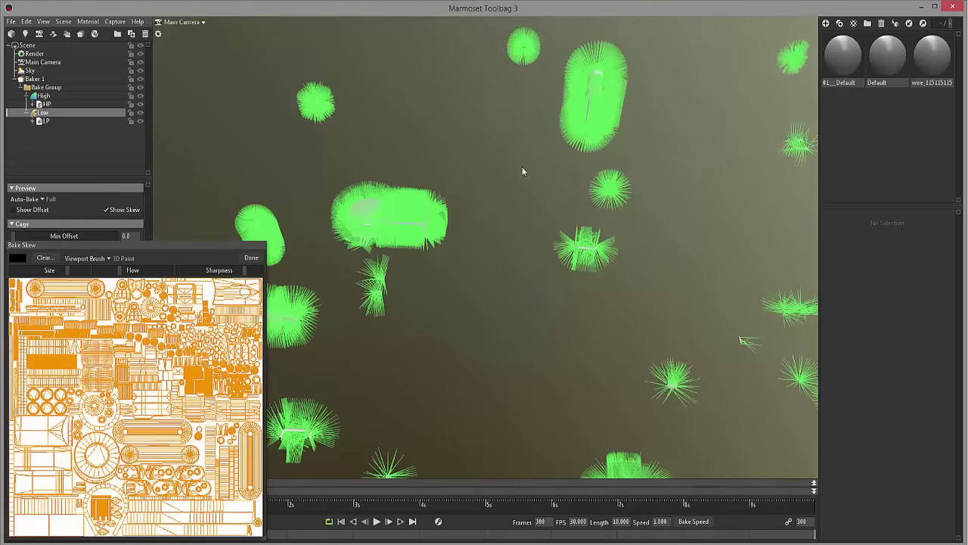
alt+middle_drag(646, 85, 587, 259)
scroll(606, 150, up, 8)
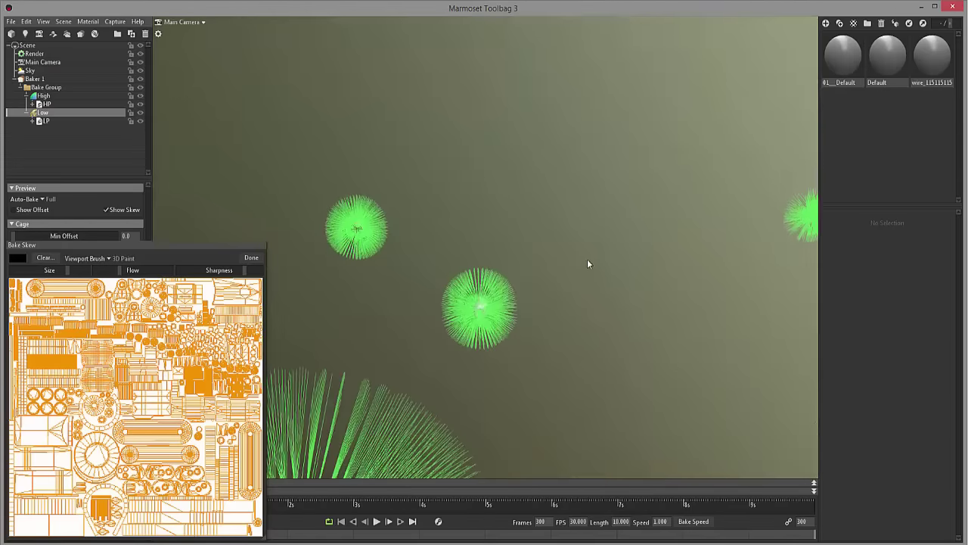
scroll(587, 259, down, 3)
alt+drag(588, 258, 597, 239)
scroll(599, 241, up, 4)
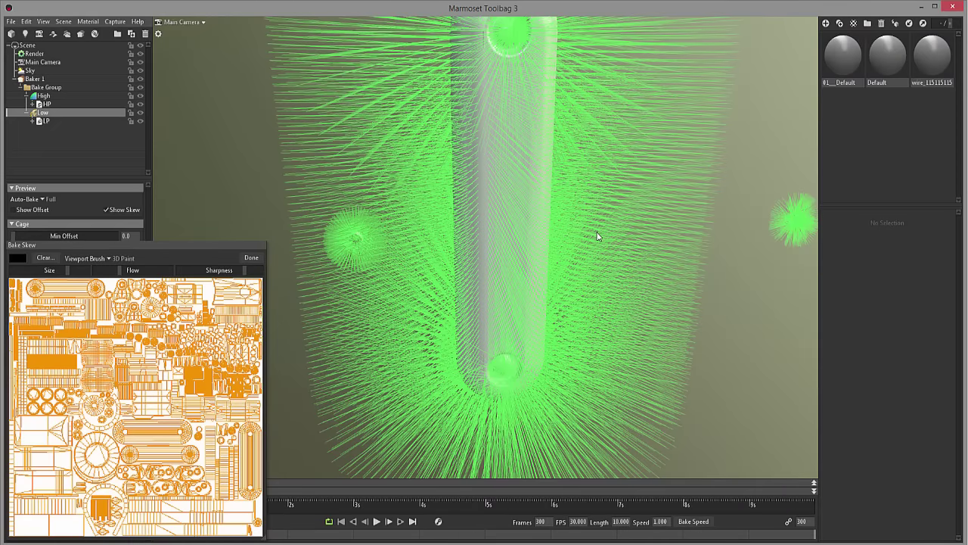
alt+drag(588, 266, 555, 199)
scroll(592, 261, up, 3)
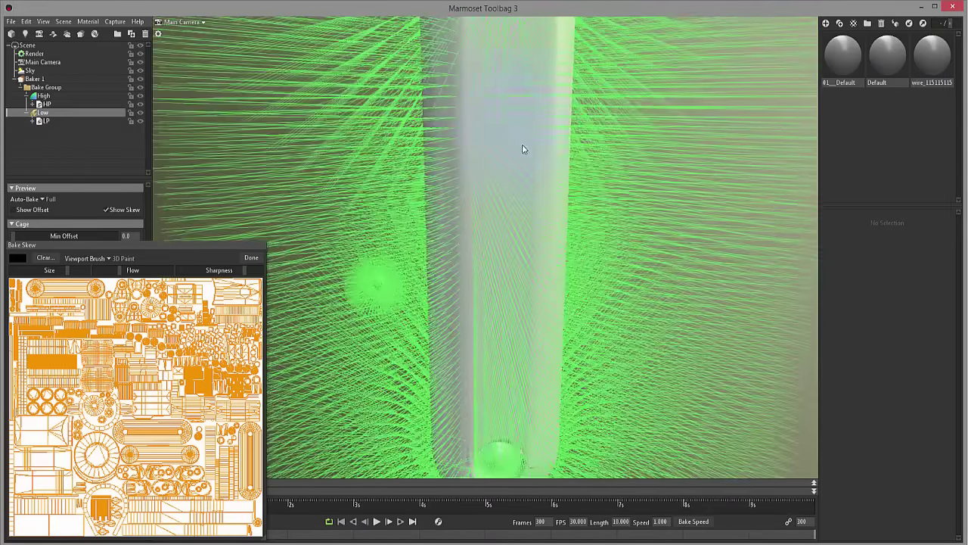
scroll(521, 146, down, 3)
scroll(520, 146, up, 1)
- Reduce the brush size and paint the skew along the front face of the long capsule-shaped part
drag(67, 271, 60, 271)
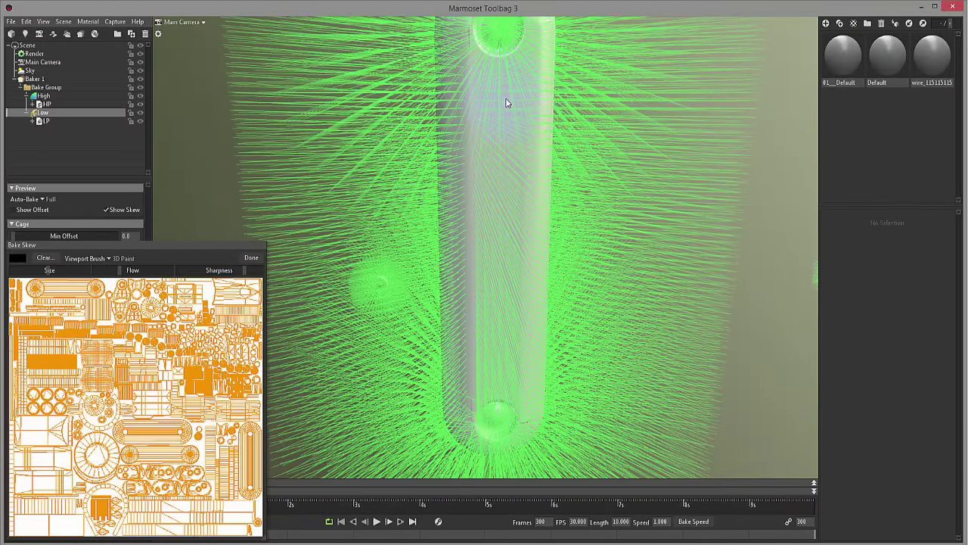
drag(506, 104, 506, 342)
scroll(572, 241, up, 2)
scroll(571, 242, up, 3)
scroll(557, 224, down, 5)
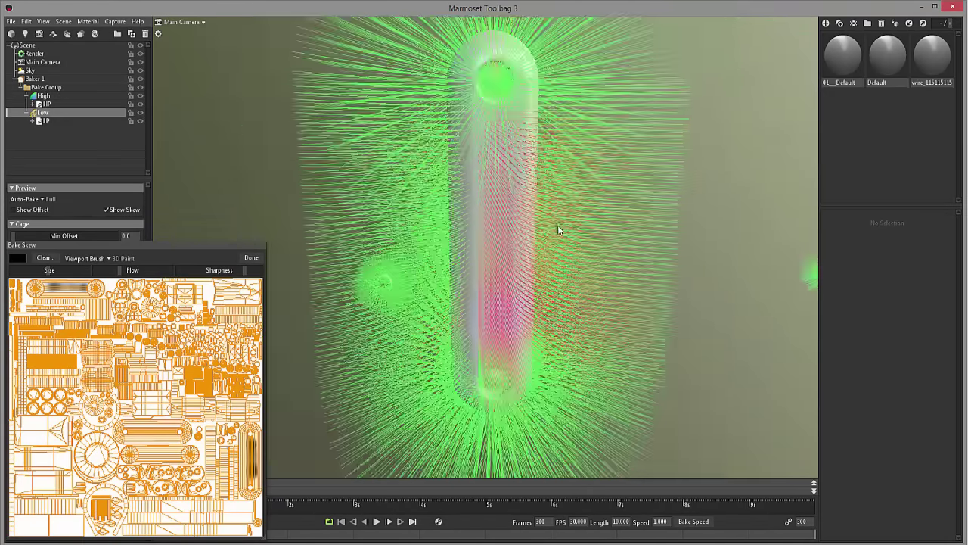
- Extend the painted skew over the side and round ends of the long capsule-shaped part
scroll(558, 225, up, 6)
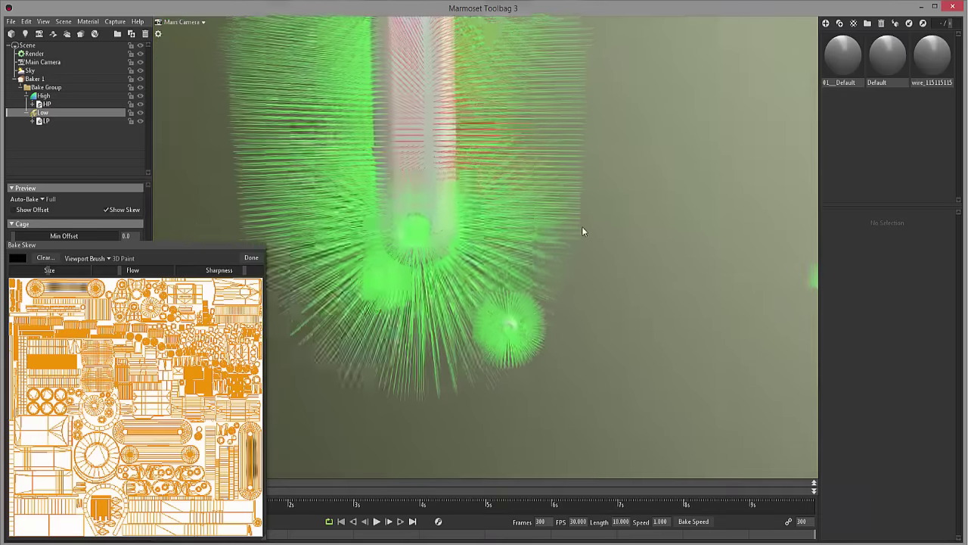
alt+drag(581, 227, 557, 254)
mouse_move(502, 321)
mouse_down()
mouse_move(514, 249)
mouse_move(515, 70)
mouse_move(515, 121)
mouse_move(585, 247)
mouse_move(624, 265)
mouse_move(629, 240)
mouse_up()
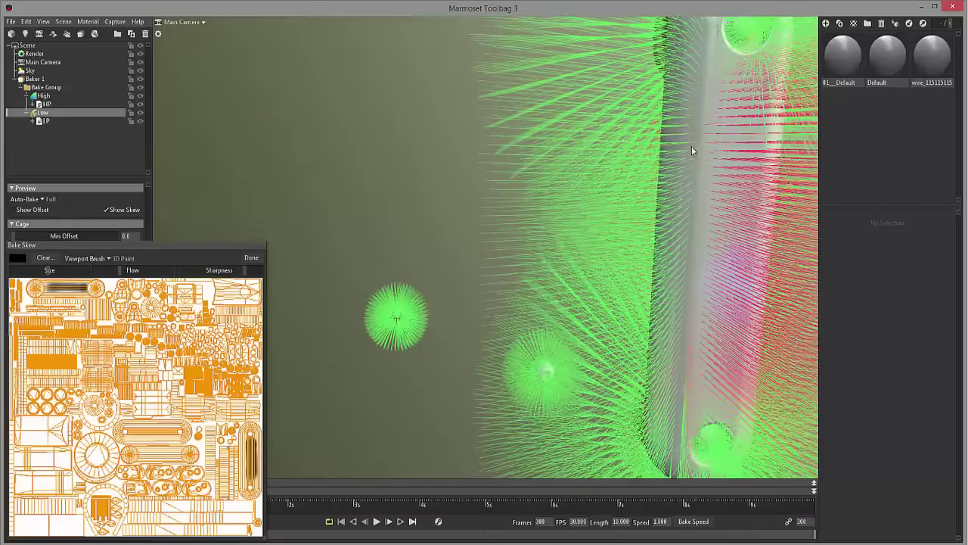
mouse_move(693, 148)
mouse_down()
mouse_move(685, 308)
mouse_move(677, 286)
mouse_move(661, 398)
mouse_move(634, 447)
mouse_move(761, 410)
mouse_move(666, 366)
mouse_move(691, 68)
mouse_move(675, 93)
mouse_move(698, 24)
mouse_move(749, 5)
mouse_move(696, 30)
mouse_move(675, 343)
mouse_move(758, 414)
mouse_move(647, 389)
mouse_up()
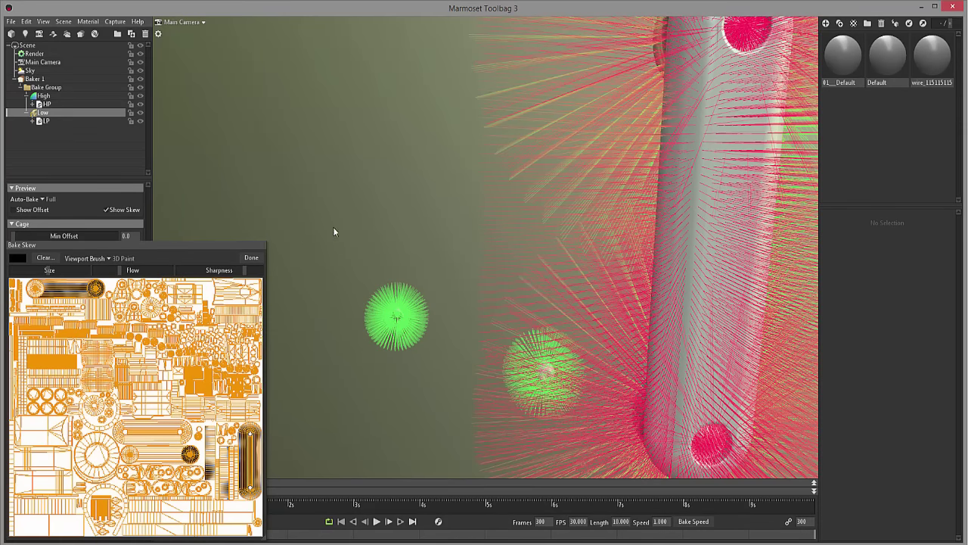
- Clear the painted skew canvas and finish the skew painting
click(45, 257)
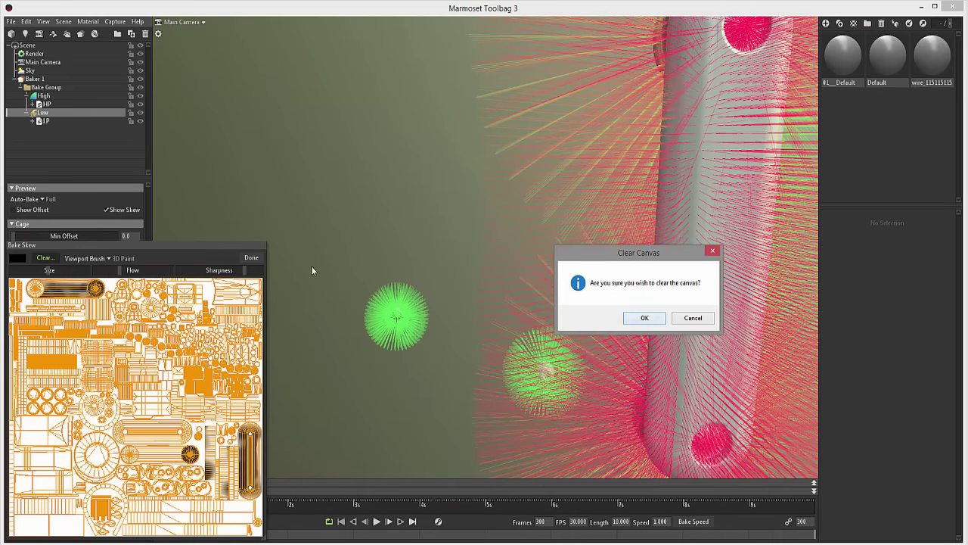
key(Return)
click(251, 257)
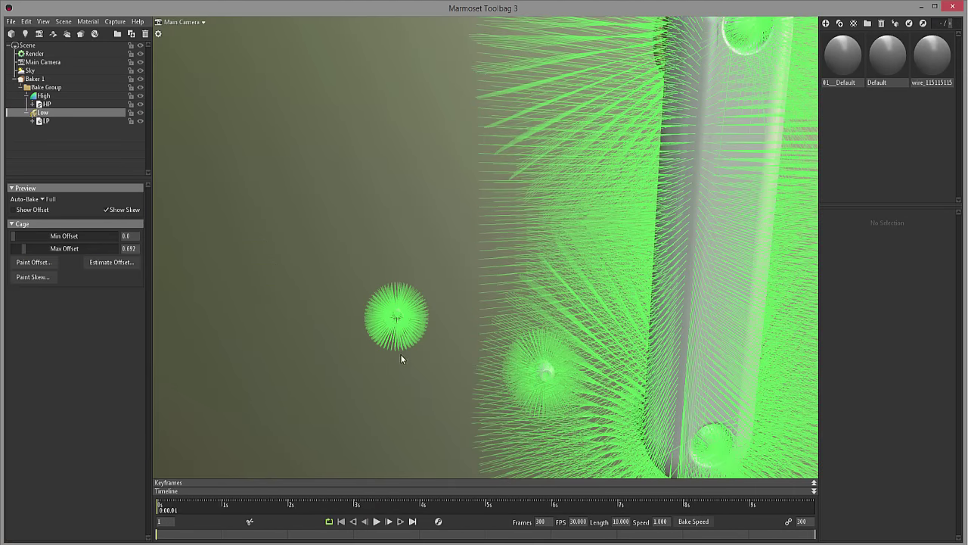
- Show the cage offset again and hide the skew directions on the low-poly mesh
drag(400, 353, 415, 229)
click(37, 210)
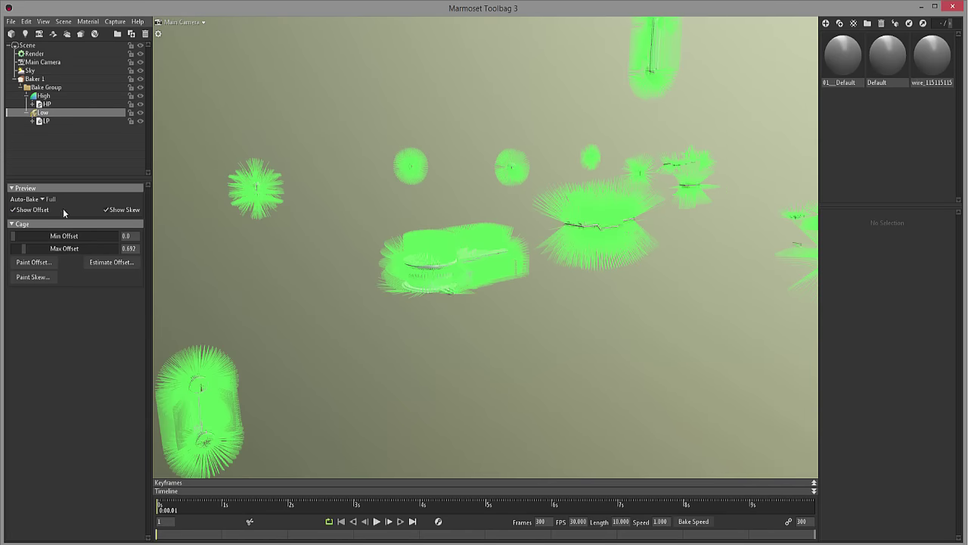
click(126, 209)
scroll(486, 256, up, 8)
drag(493, 265, 512, 321)
- Examine the settings of the High object, the bake group and the baker, including its Use Hidden Meshes option
click(45, 96)
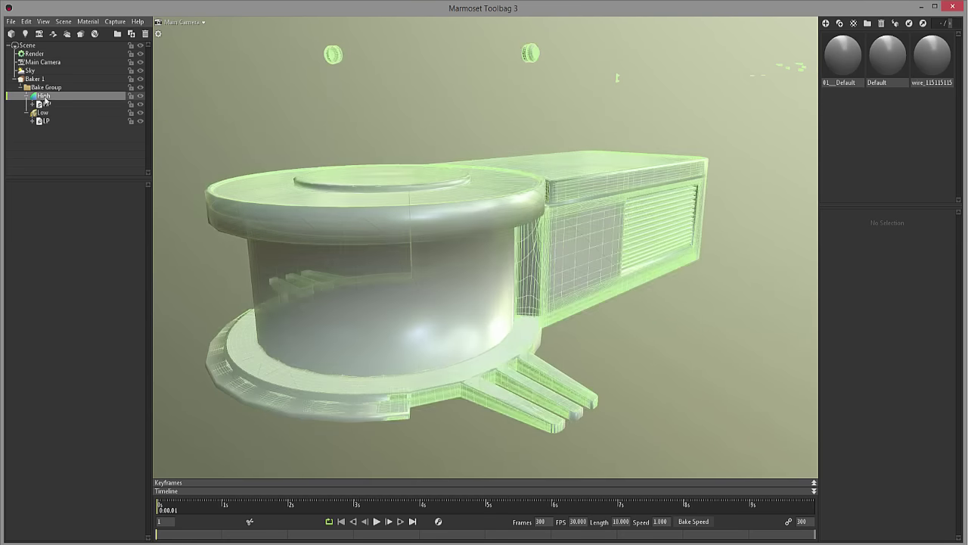
click(46, 87)
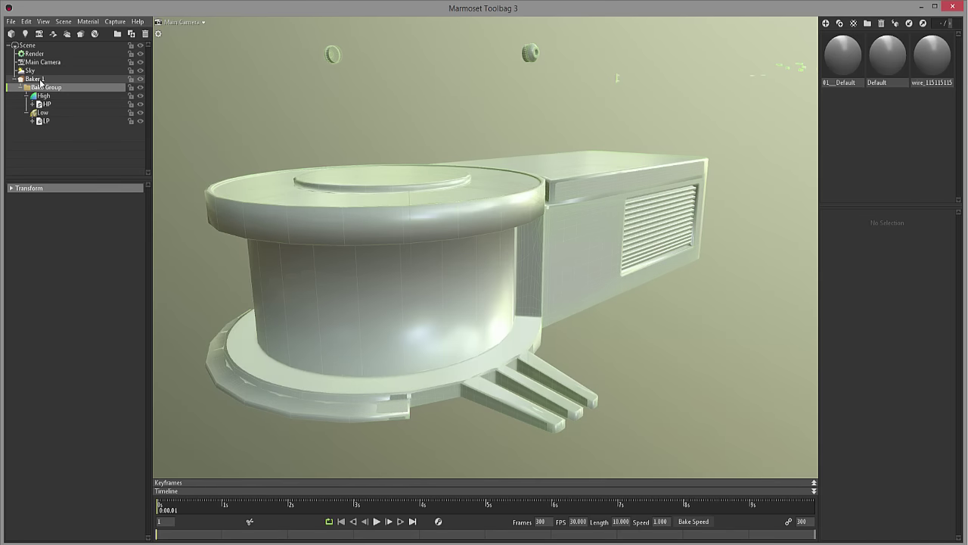
click(12, 188)
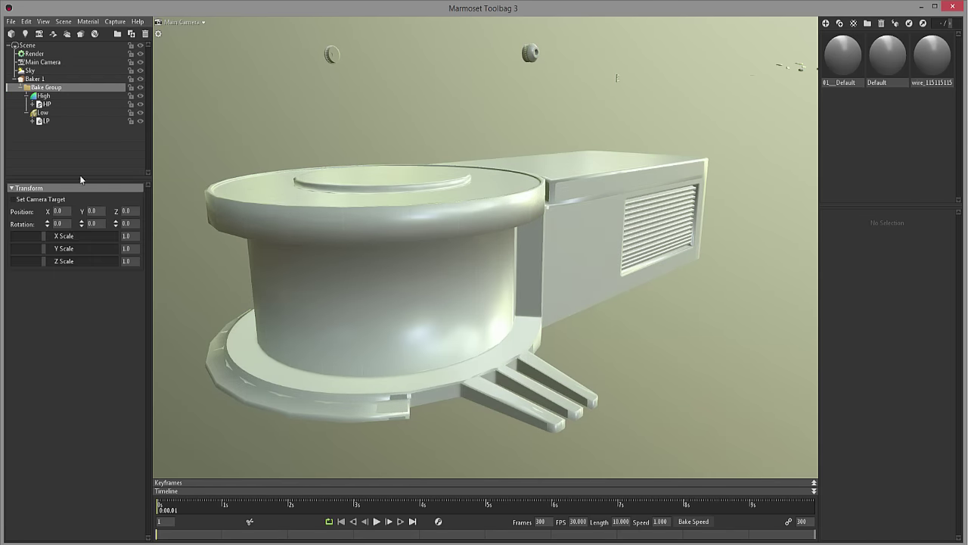
click(37, 80)
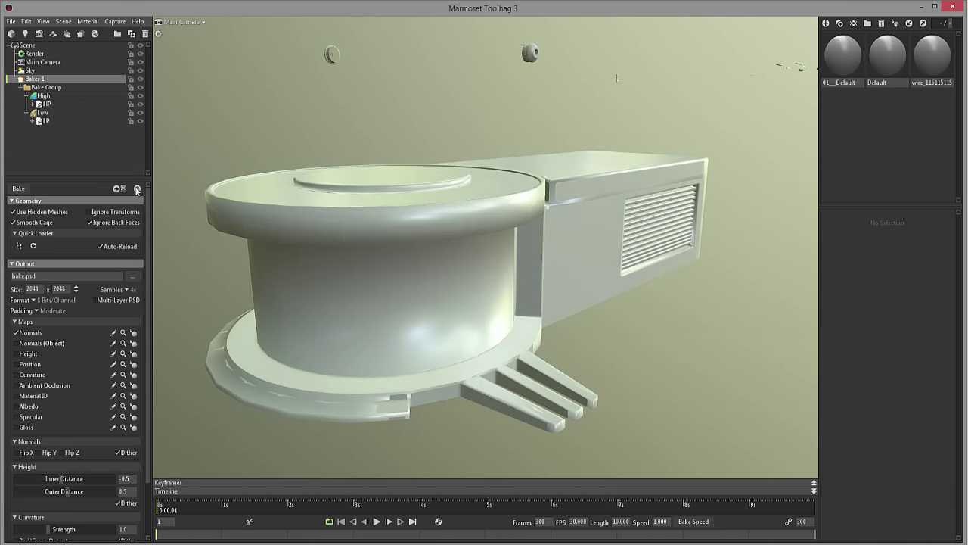
scroll(147, 215, down, 2)
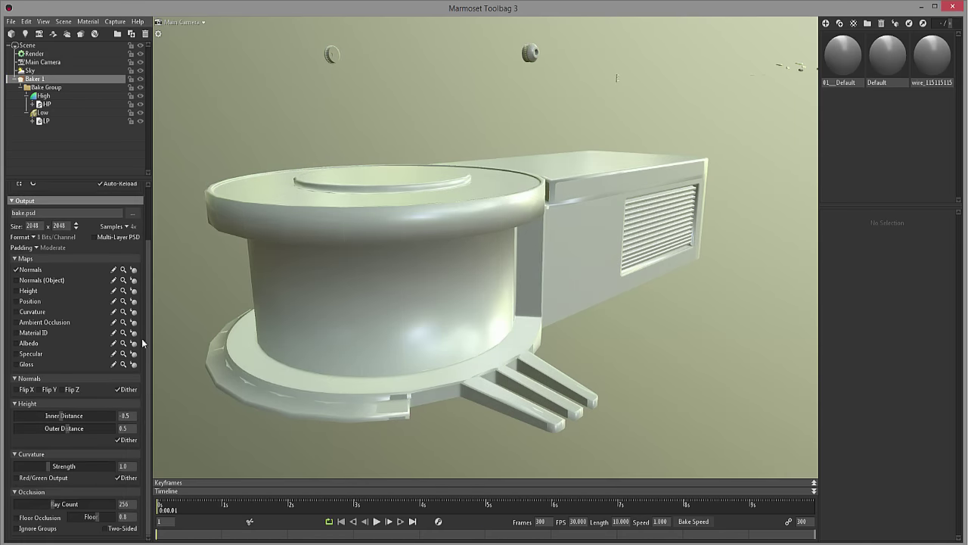
scroll(144, 219, up, 2)
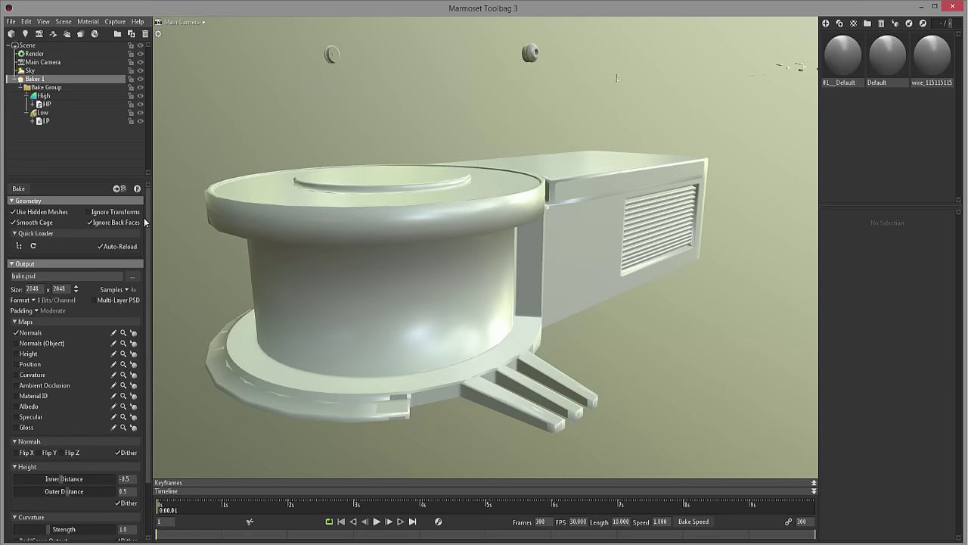
click(59, 213)
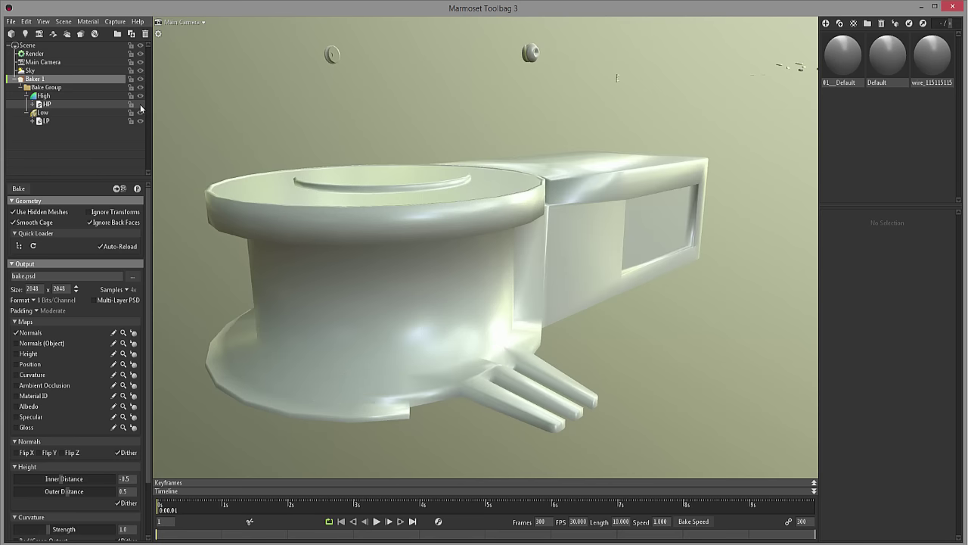
click(14, 214)
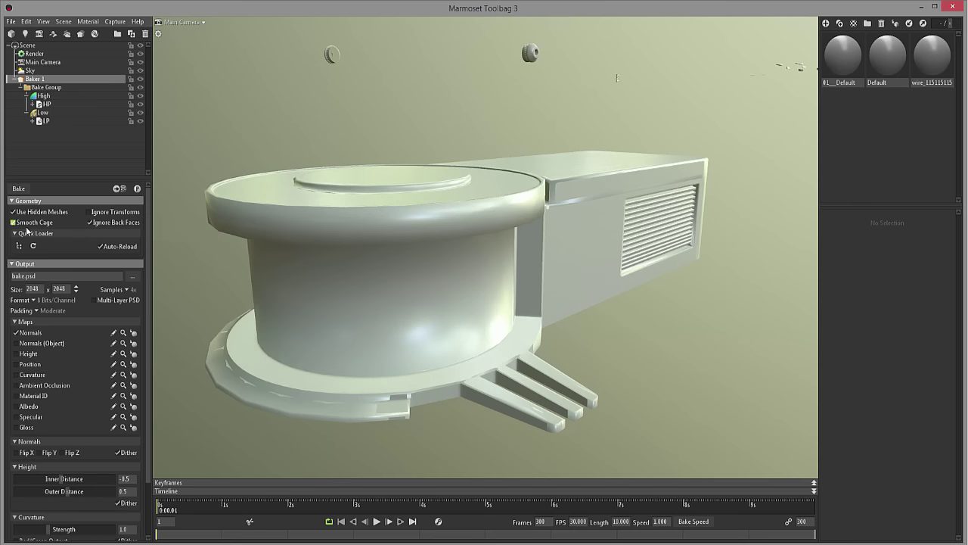
- Raise the low-poly cage's maximum offset to 8.308
click(44, 113)
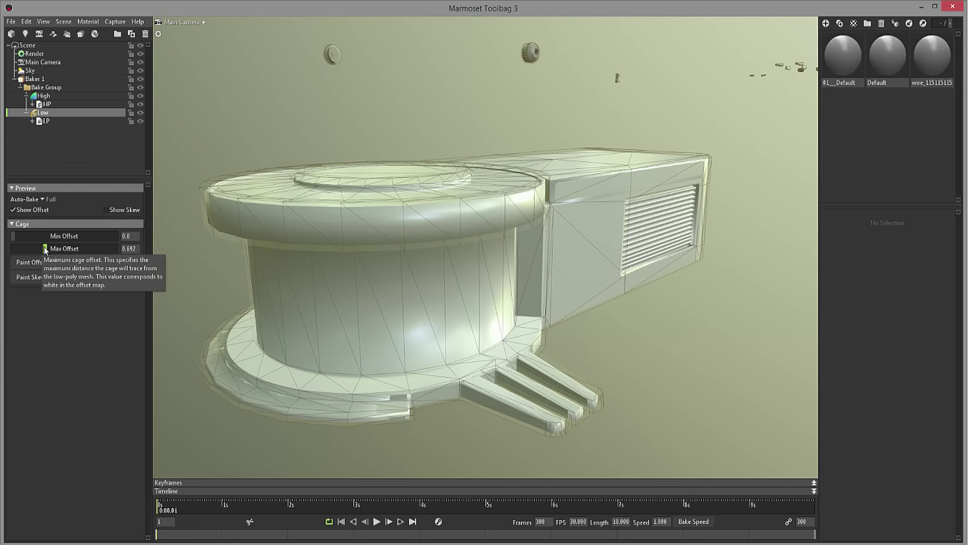
drag(136, 250, 106, 250)
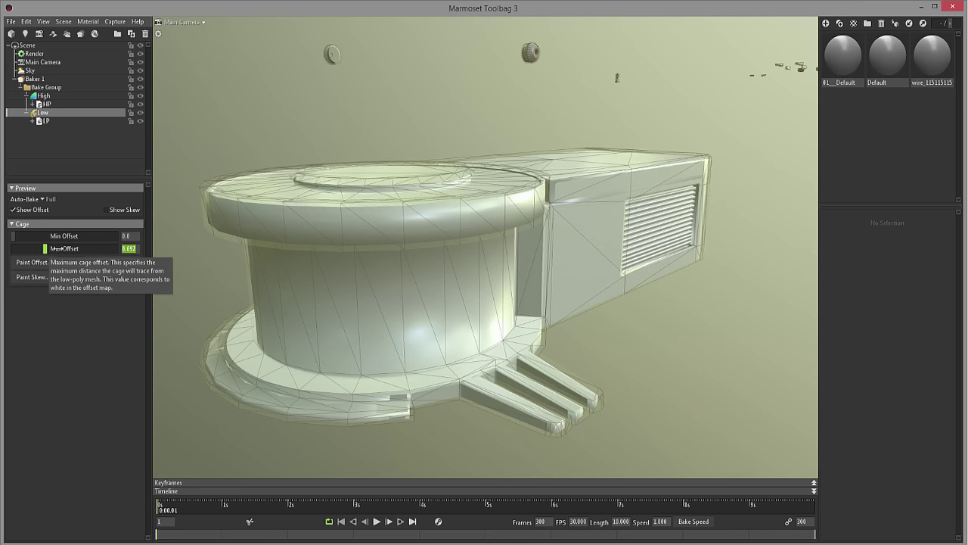
drag(57, 250, 87, 249)
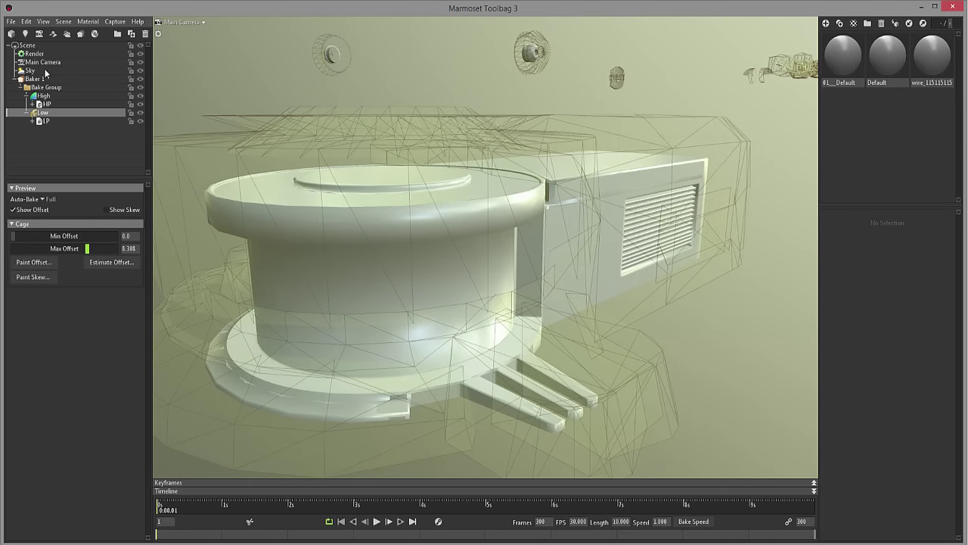
- Lower the low-poly cage's maximum offset to 0.692, turning the baker's Smooth Cage option off and back on to compare
click(34, 78)
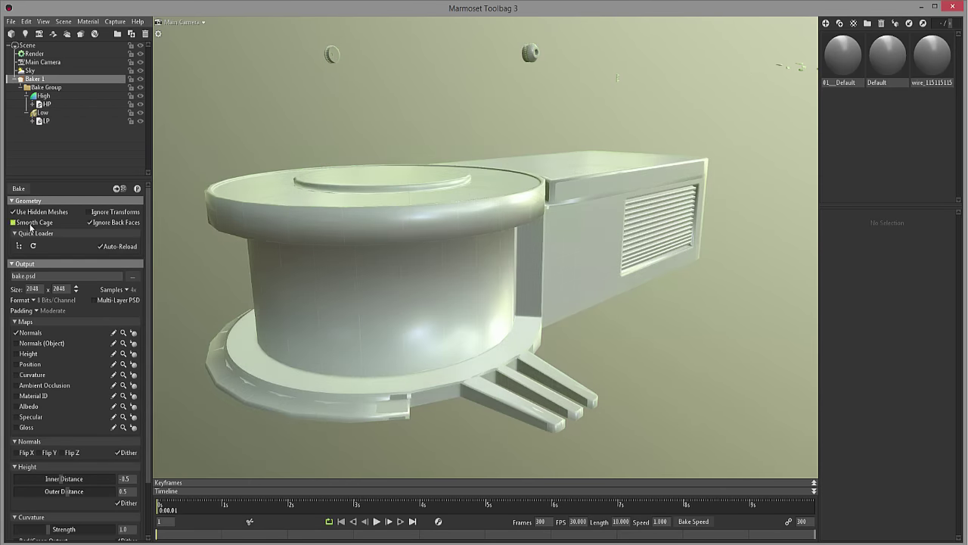
click(43, 115)
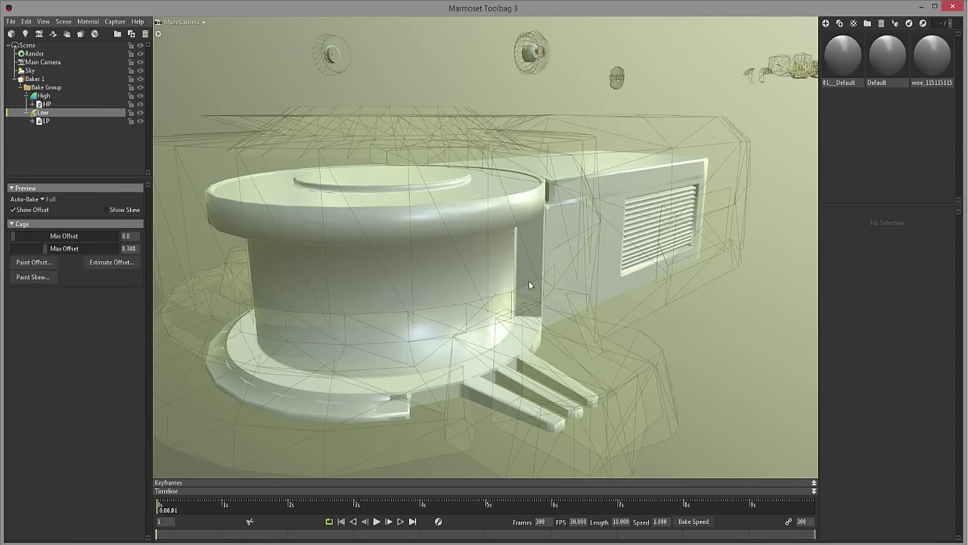
drag(46, 249, 41, 250)
click(33, 79)
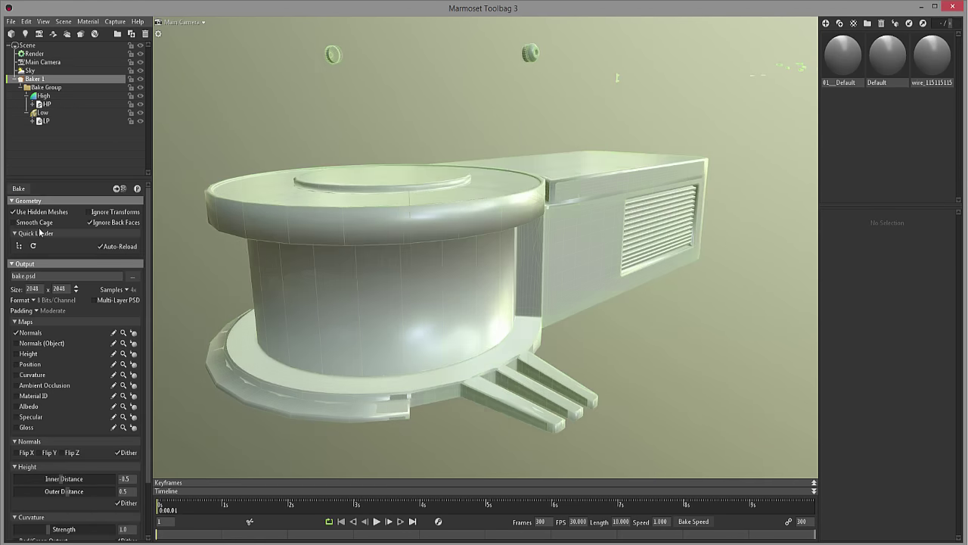
click(43, 114)
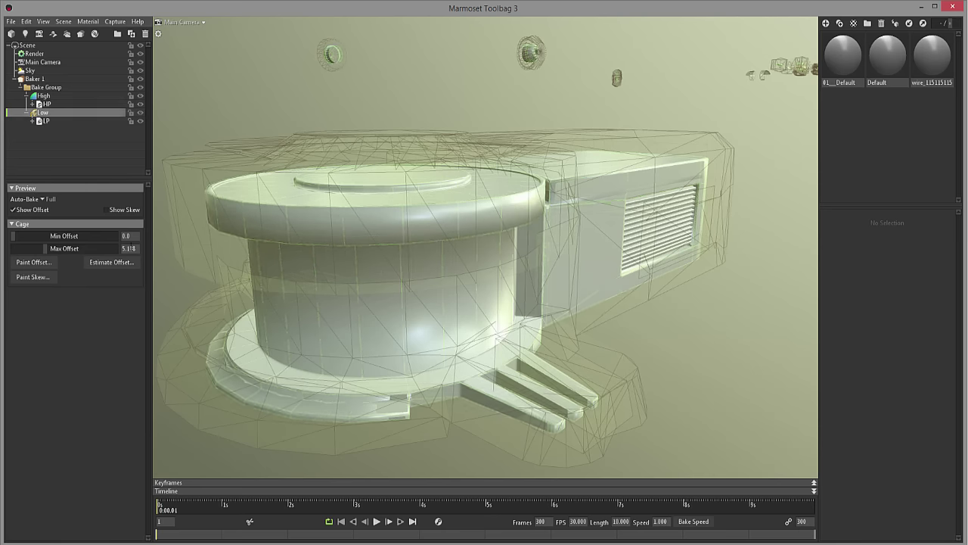
drag(81, 249, 31, 250)
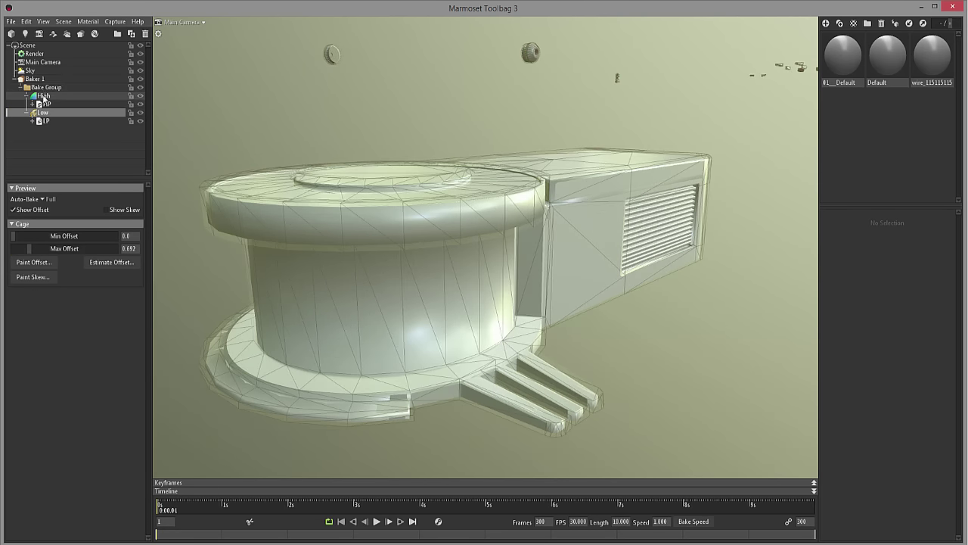
click(34, 79)
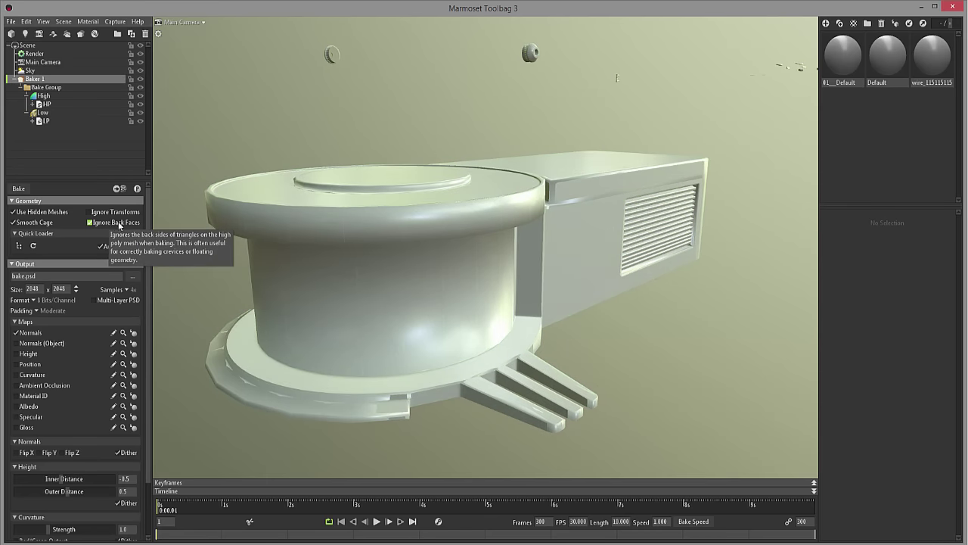
- Examine the Ignore Back Faces option and inspect the baked model from above, below and underneath
click(114, 222)
scroll(588, 241, down, 10)
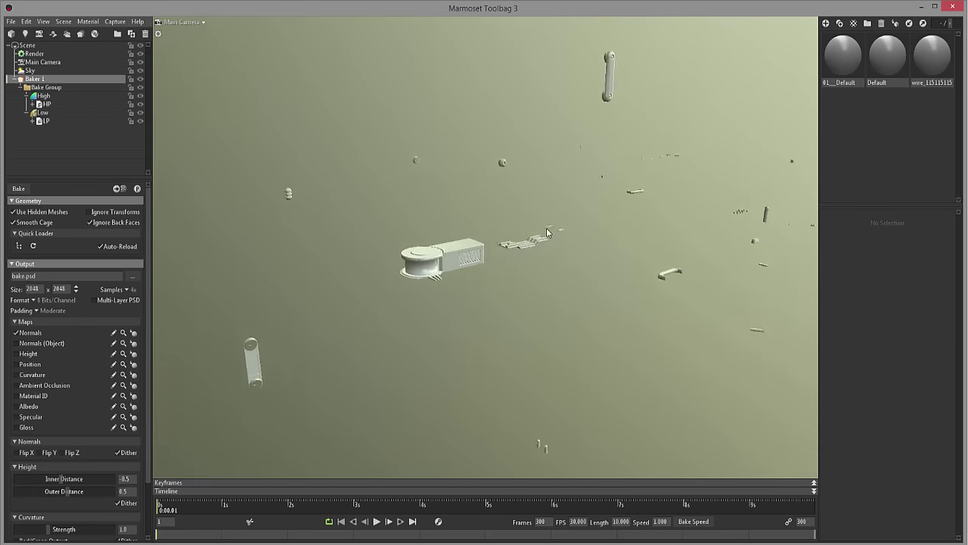
drag(546, 227, 564, 188)
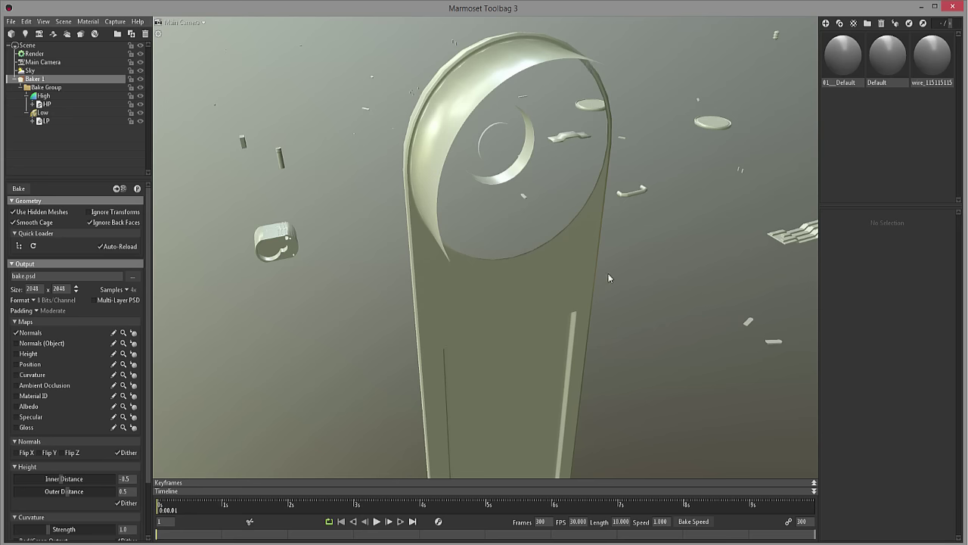
drag(613, 283, 402, 324)
middle_drag(402, 319, 514, 179)
right_drag(514, 178, 499, 324)
mouse_move(499, 327)
mouse_down()
mouse_move(493, 277)
mouse_move(484, 315)
mouse_up()
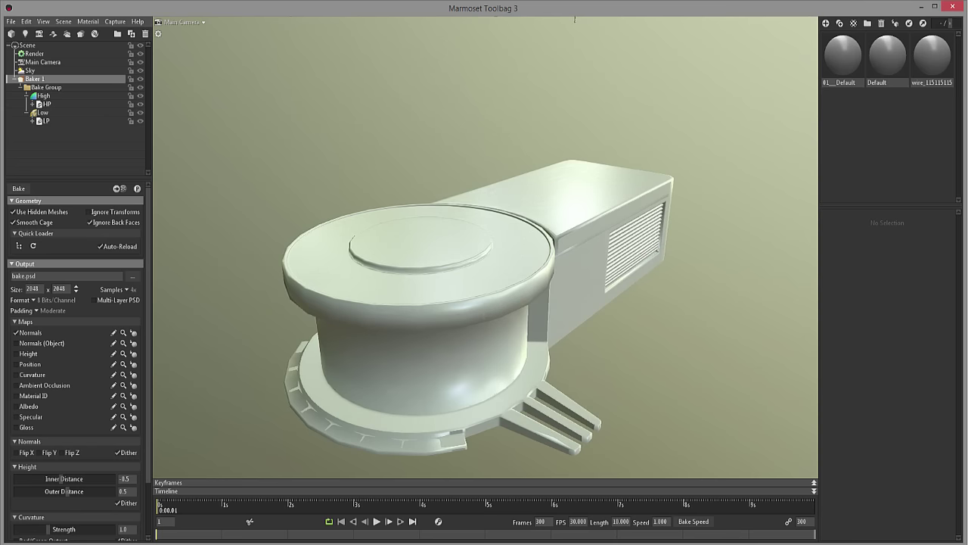
click(644, 366)
right_drag(639, 354, 629, 331)
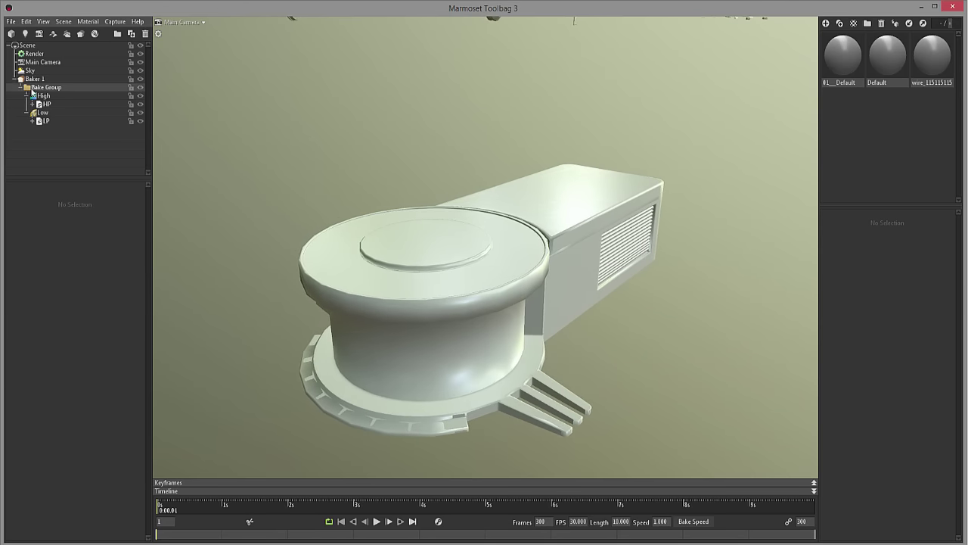
- Set the baker's output path to a Photoshop document named Test on the Desktop
click(34, 79)
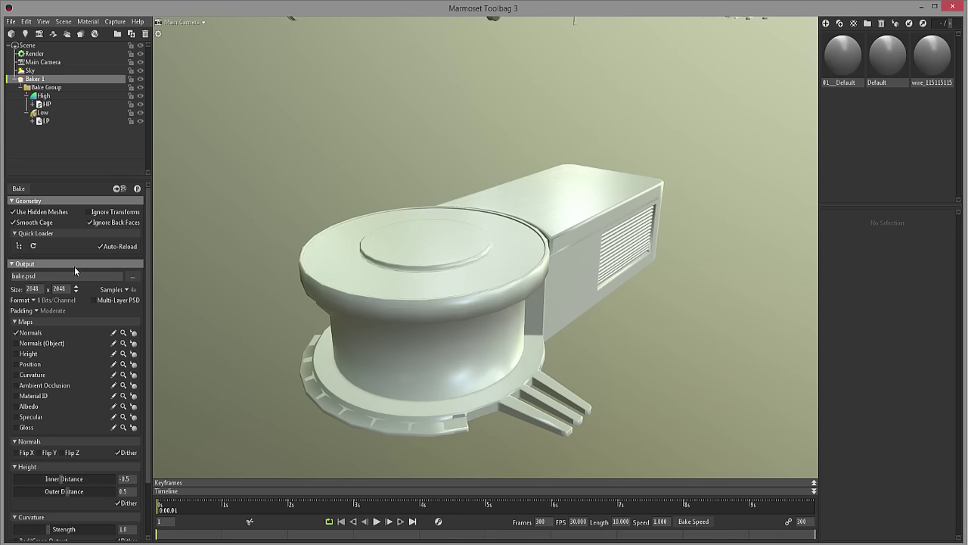
drag(149, 268, 149, 316)
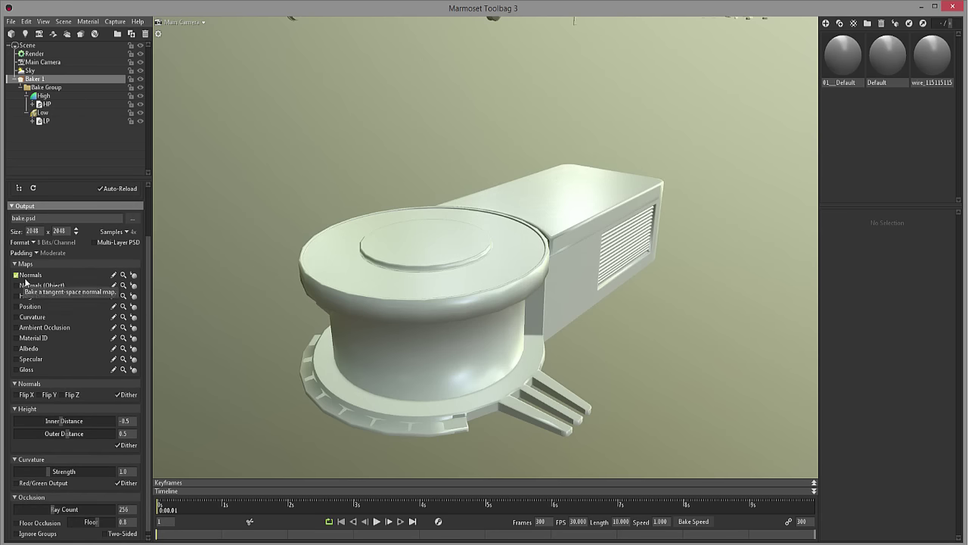
click(133, 218)
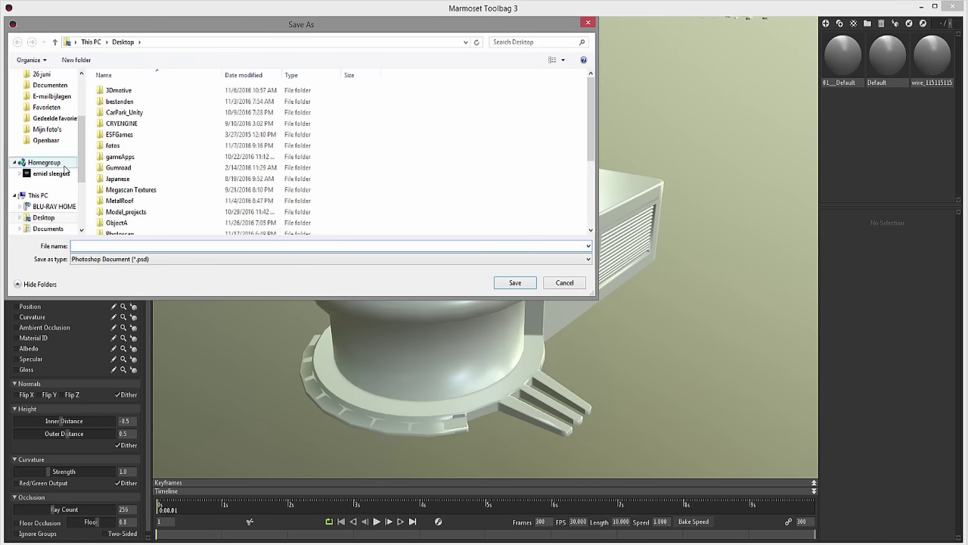
click(44, 217)
text(Test)
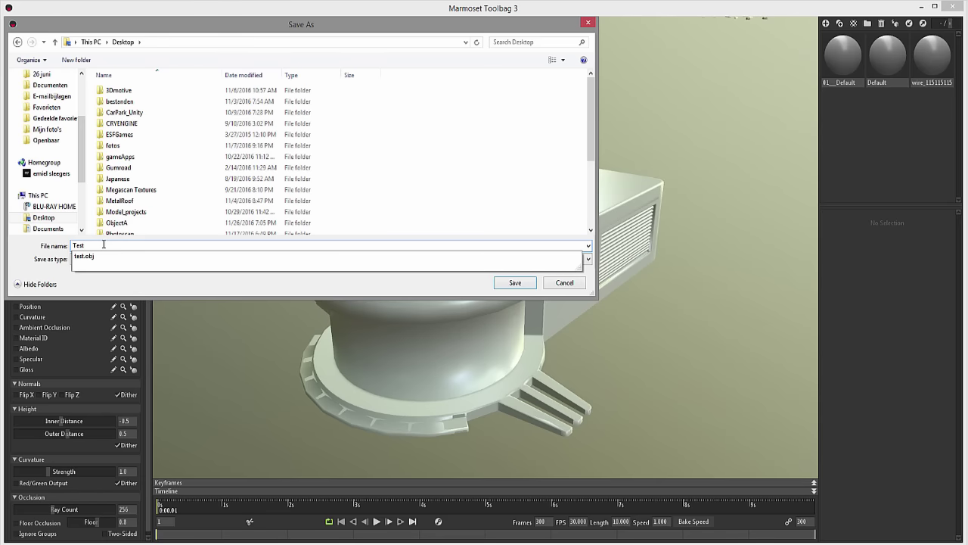
key(Return)
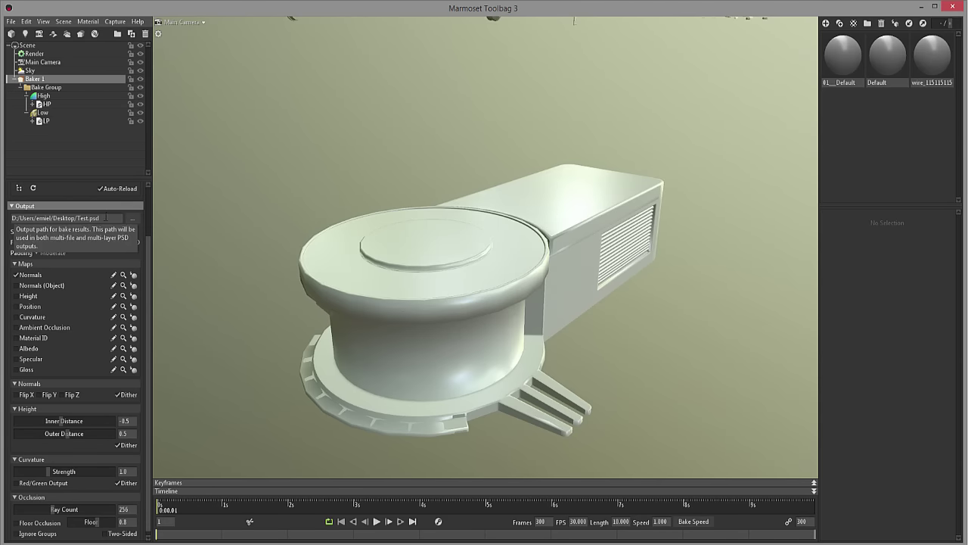
drag(99, 218, 17, 217)
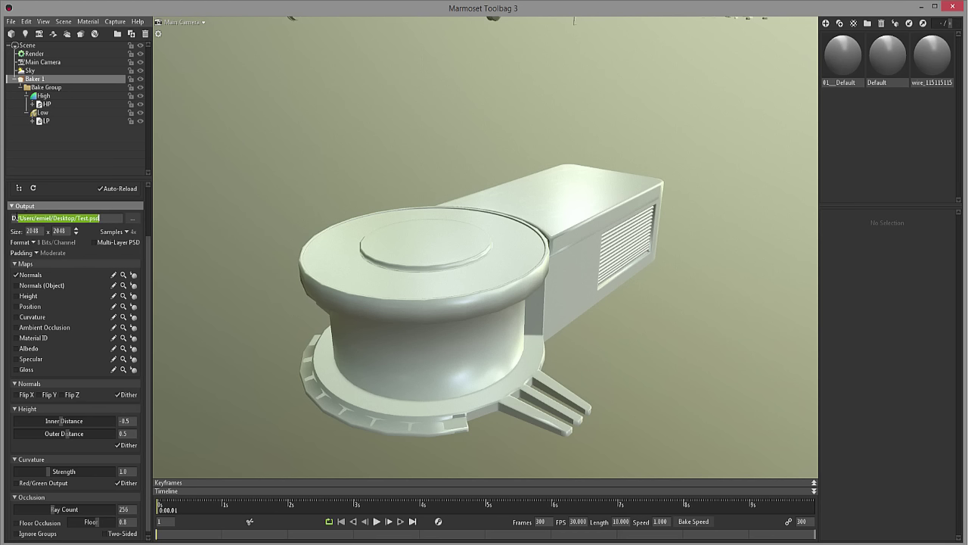
- Try larger and smaller output texture sizes, and return the size to 2048 x 2048
click(76, 228)
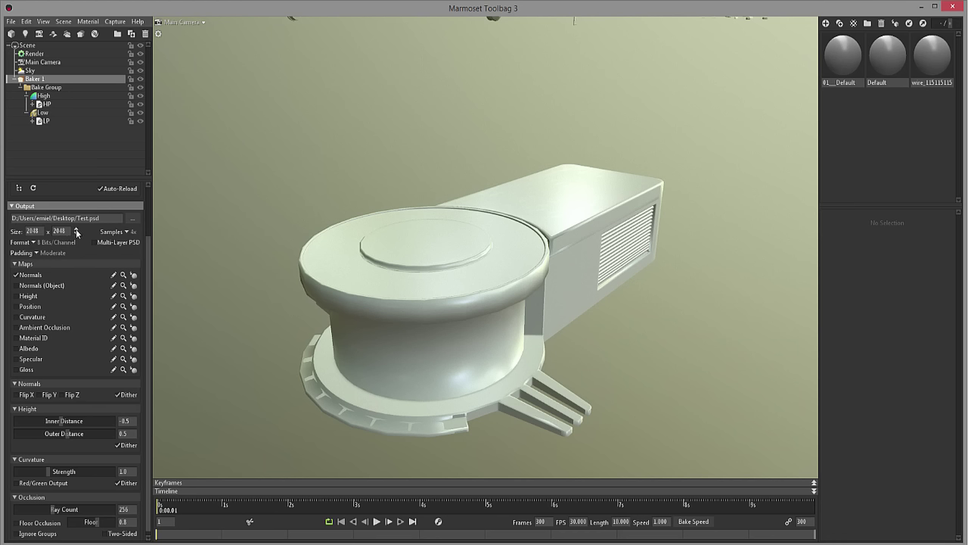
click(76, 229)
click(75, 234)
click(76, 234)
click(76, 233)
click(76, 228)
click(76, 228)
click(77, 229)
click(76, 229)
click(76, 234)
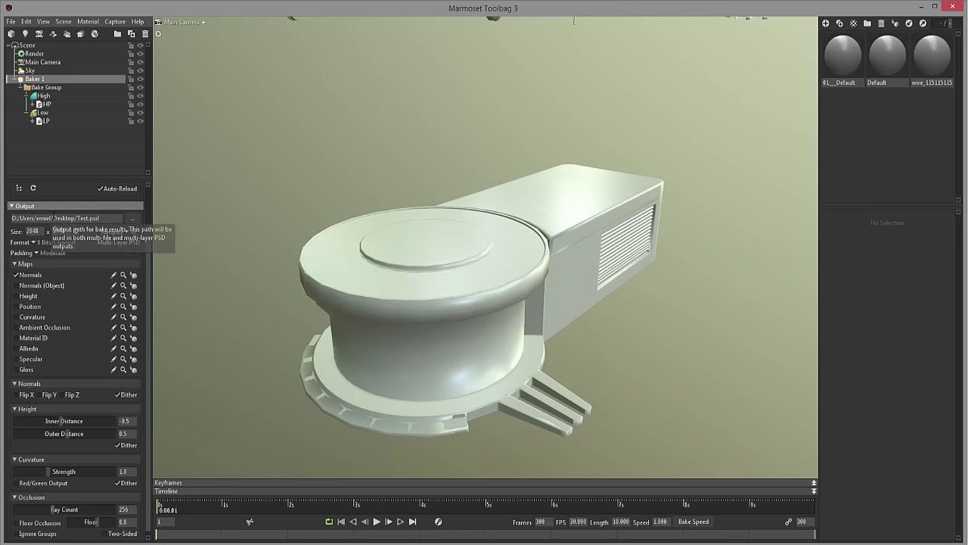
- Examine the baker's choices for samples, bit format, multi-layer PSD output and padding
click(120, 232)
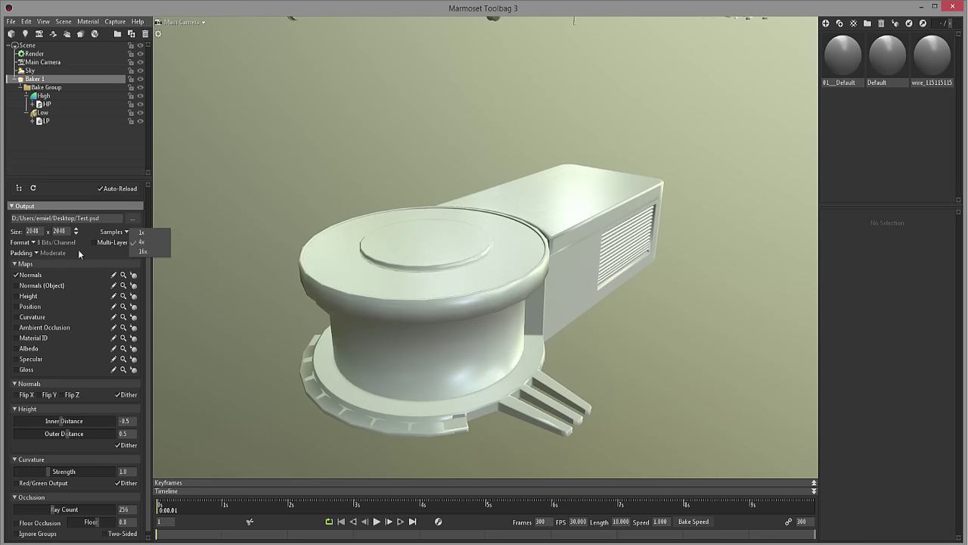
drag(149, 289, 149, 321)
click(33, 238)
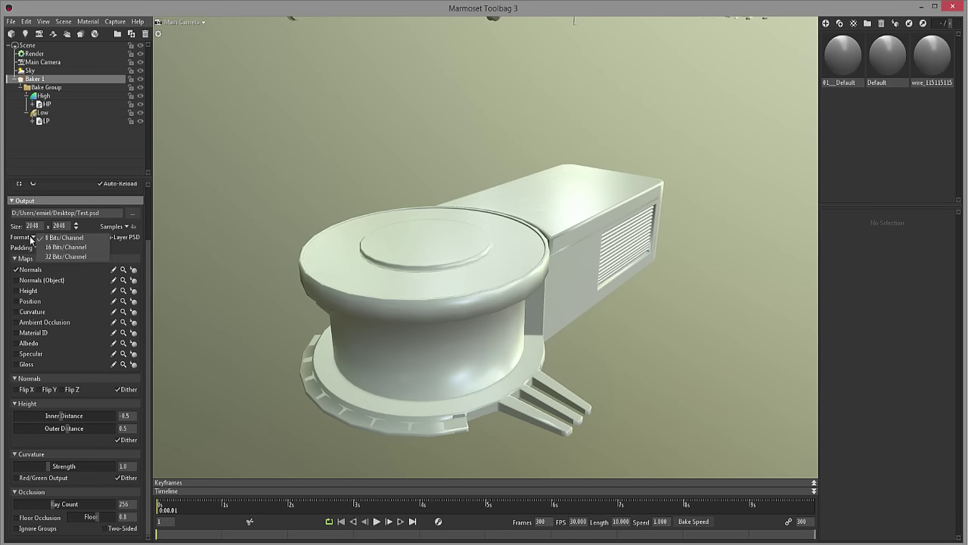
click(103, 238)
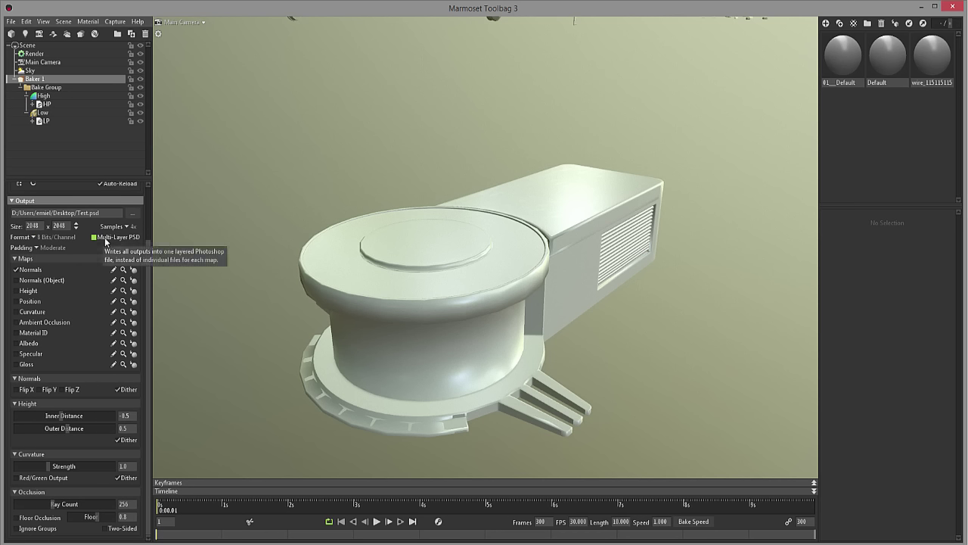
click(105, 239)
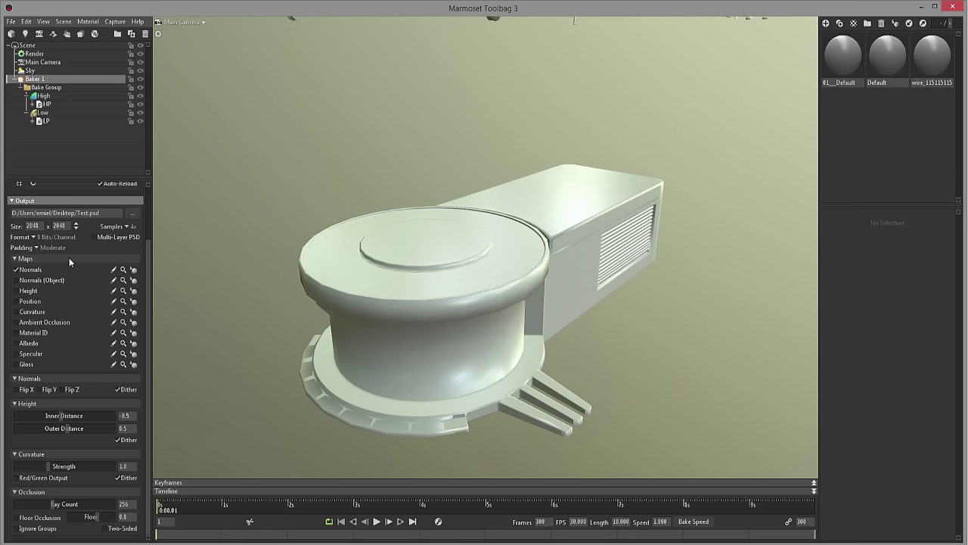
click(131, 239)
scroll(147, 254, up, 3)
scroll(139, 319, down, 3)
click(35, 247)
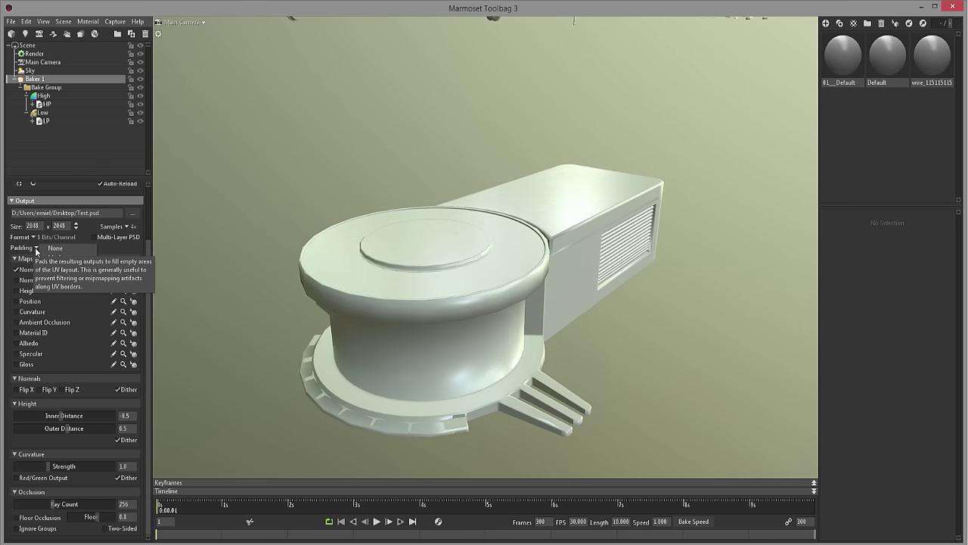
click(35, 248)
click(35, 247)
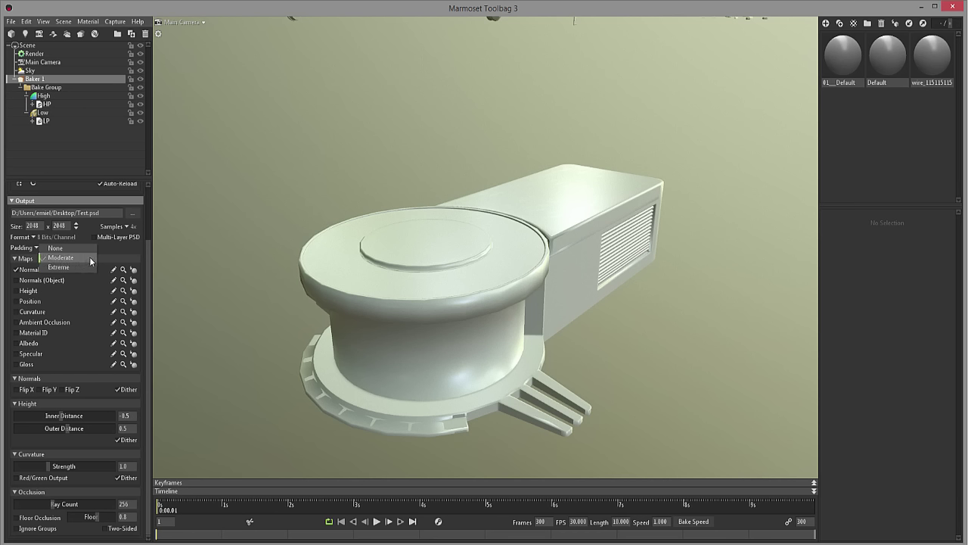
click(146, 250)
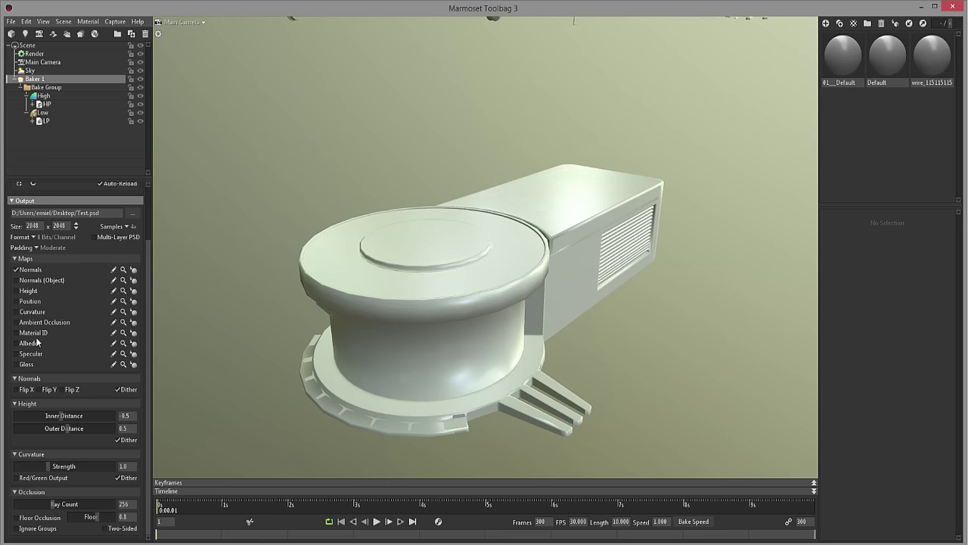
- Delete the 01__Default and wire_115115115 materials, keeping only the Default material
mouse_move(40, 339)
click(847, 65)
key(Delete)
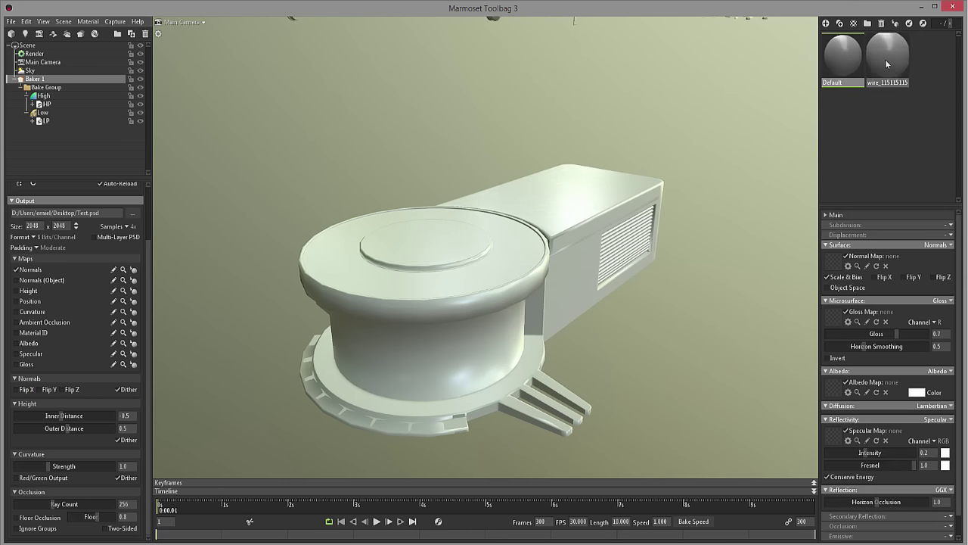
click(887, 64)
key(Delete)
- Raise the strength of the baker's curvature map to 1.438
mouse_move(150, 411)
mouse_down()
mouse_move(151, 395)
mouse_move(149, 420)
mouse_up()
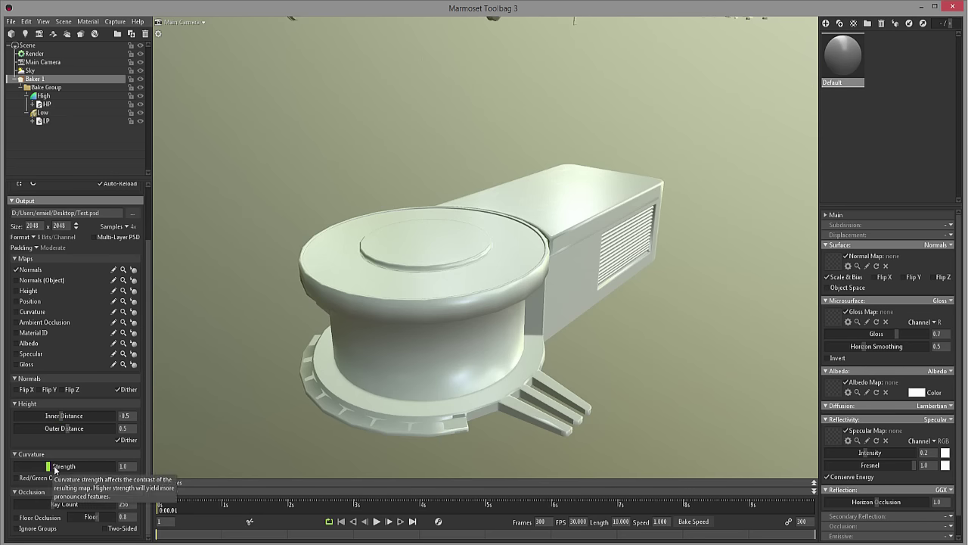
drag(54, 465, 64, 465)
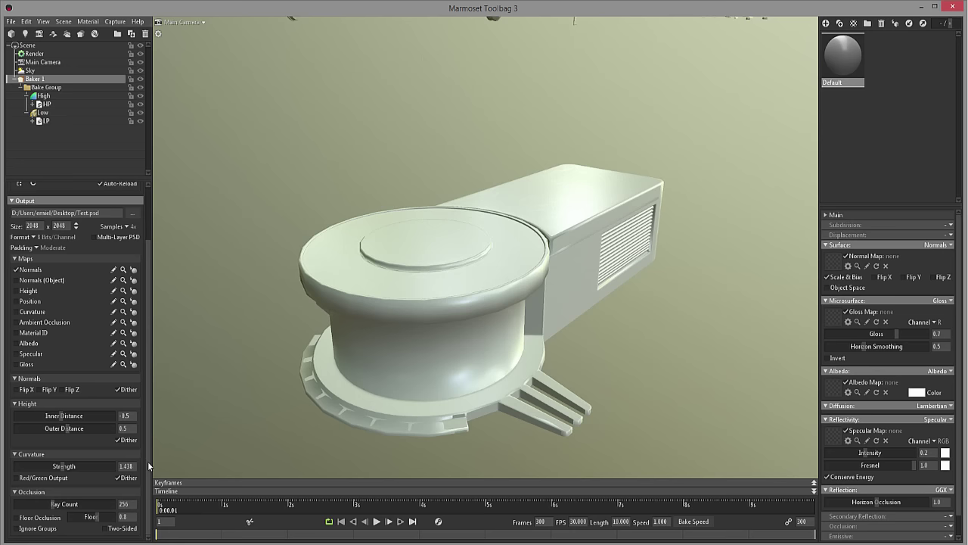
mouse_move(149, 463)
mouse_down()
mouse_move(148, 455)
mouse_move(147, 480)
mouse_up()
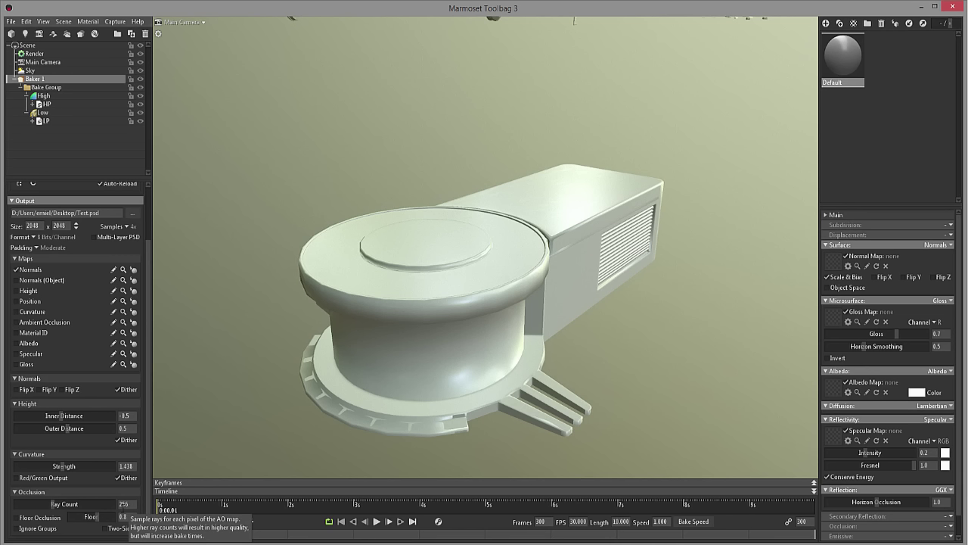
- Examine the Floor Occlusion, Two-Sided and Ignore Groups options for ambient occlusion, and the parts inside the HP mesh
click(39, 519)
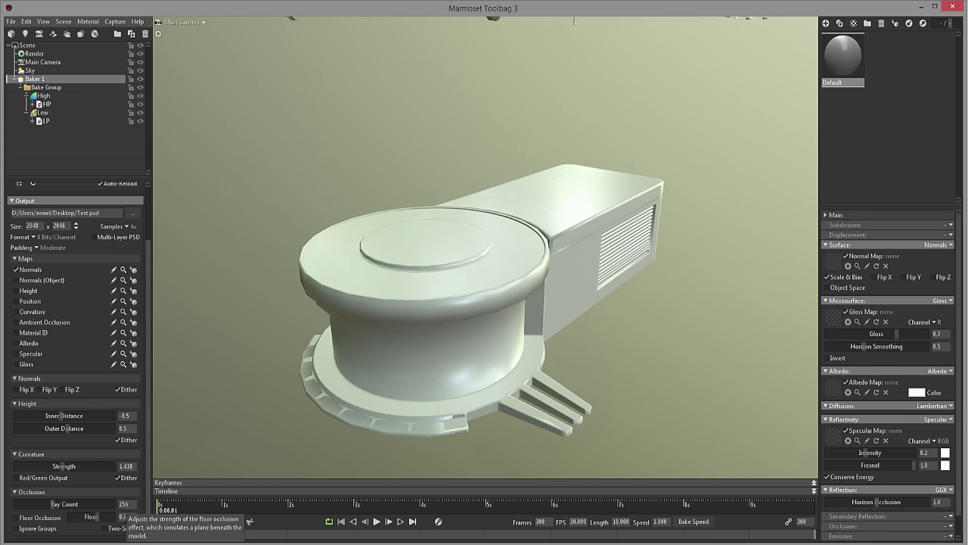
click(50, 521)
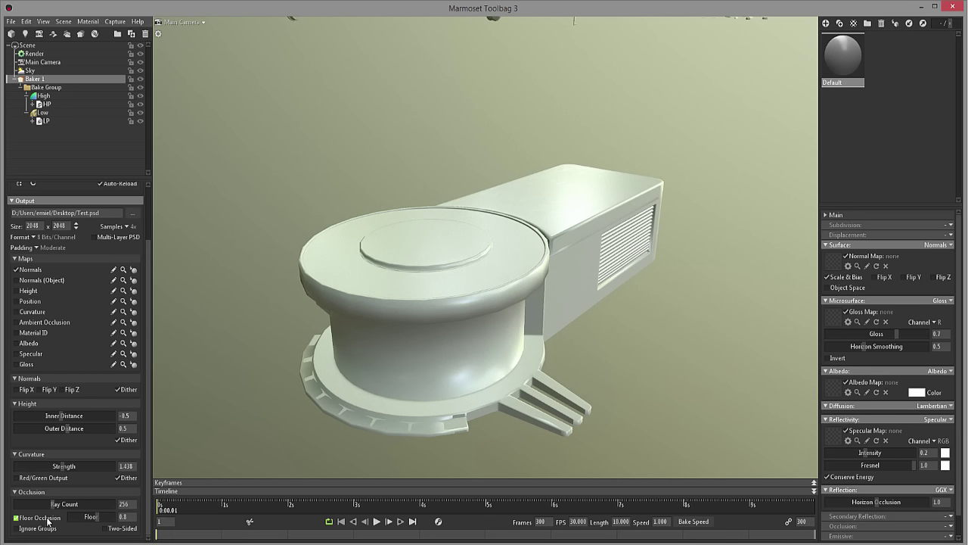
click(47, 520)
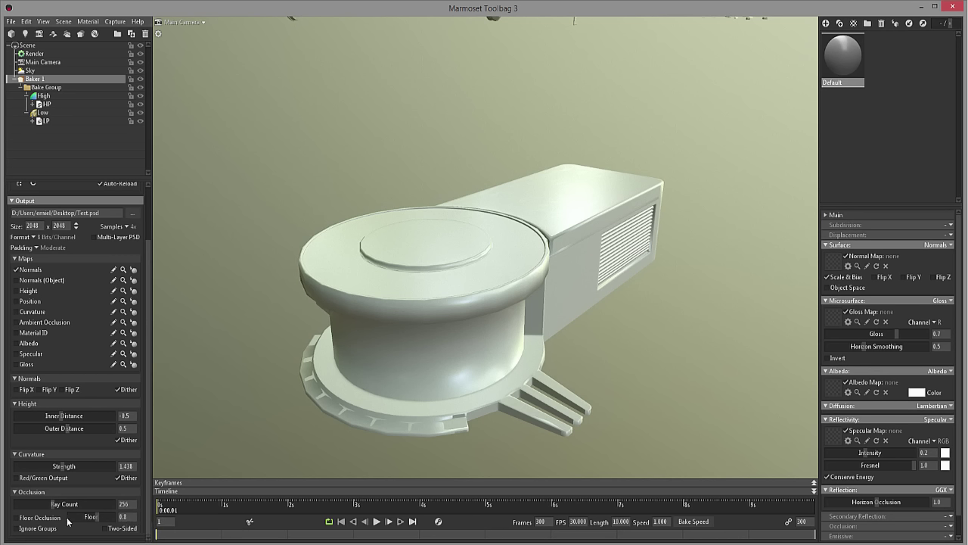
click(123, 529)
click(123, 529)
drag(148, 473, 161, 535)
click(121, 531)
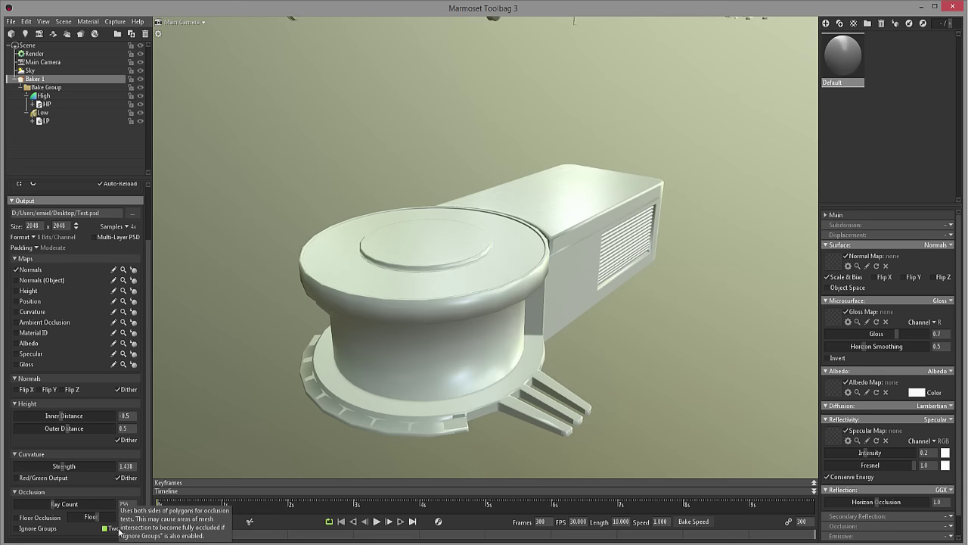
click(40, 530)
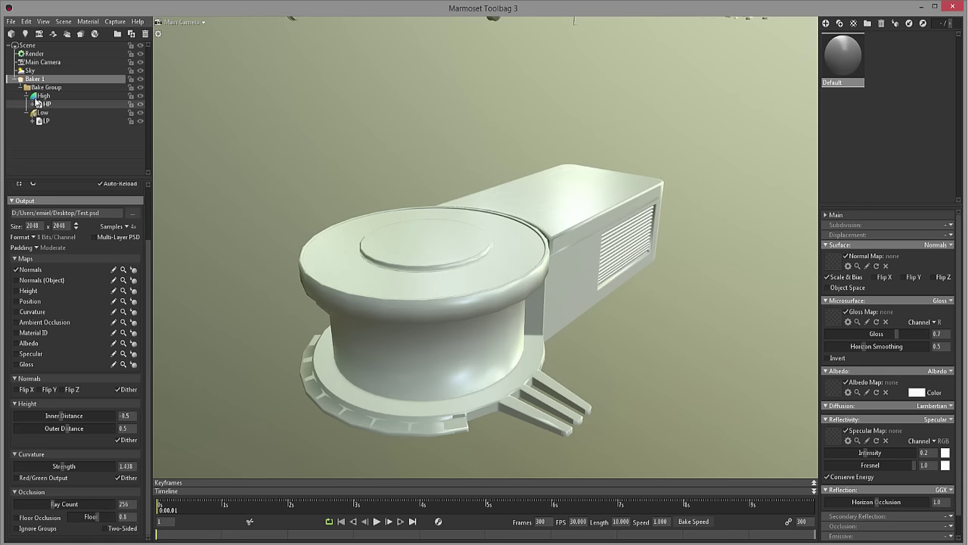
click(33, 103)
click(34, 104)
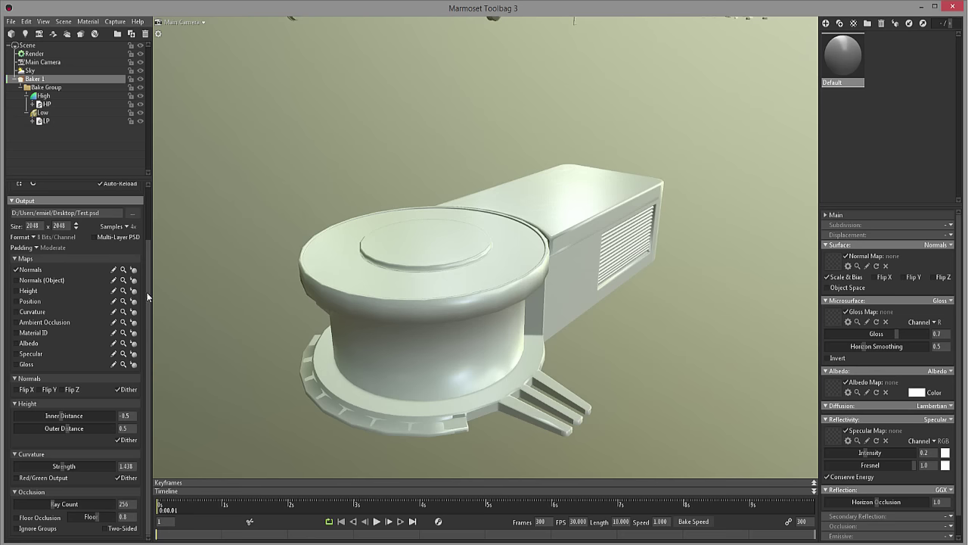
- Collapse Baker 1's contents in the scene list and import the Final model into the scene
scroll(146, 292, up, 3)
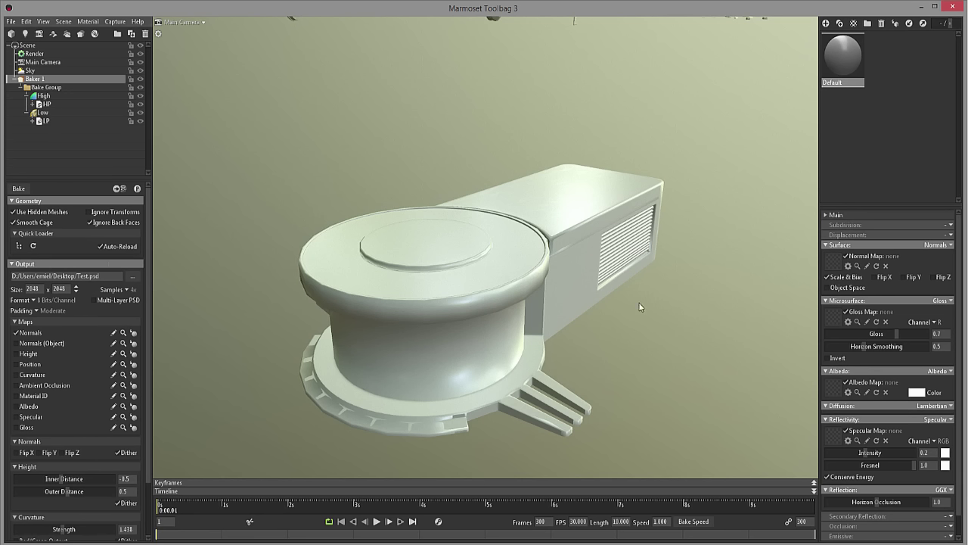
click(15, 78)
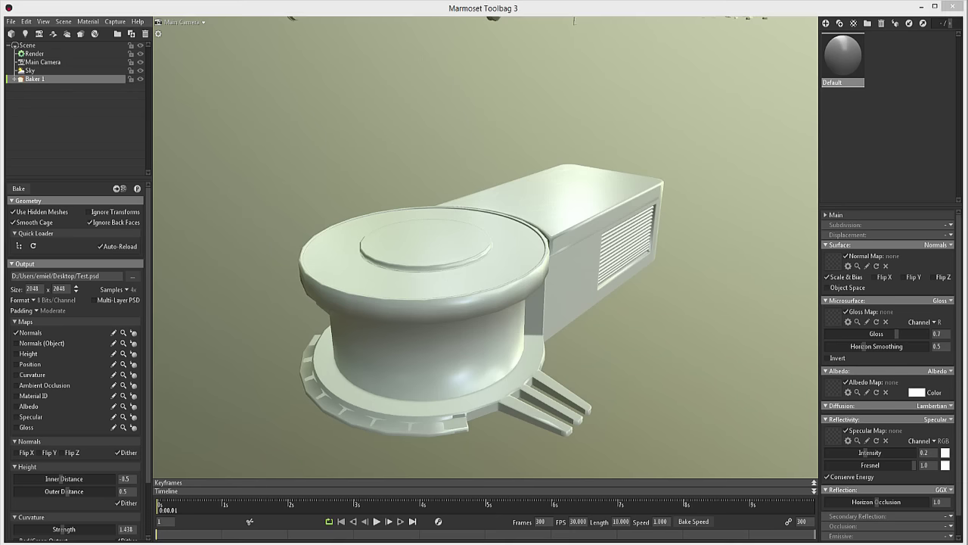
click(137, 189)
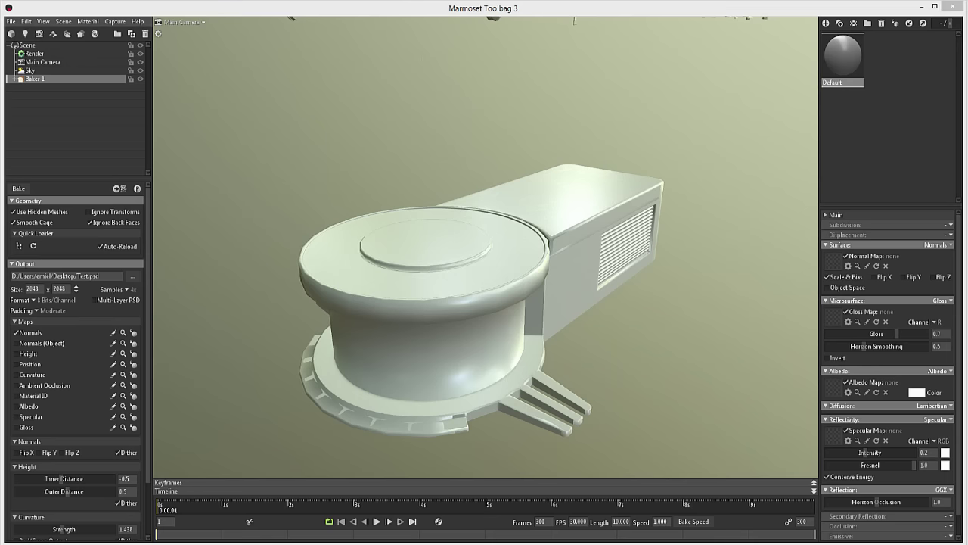
drag(2, 121, 87, 127)
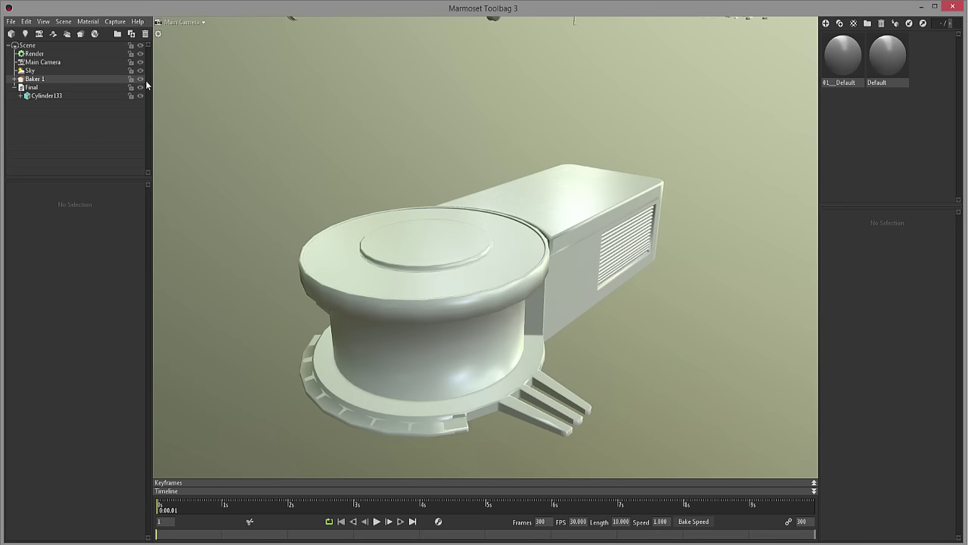
- Hide Baker 1 so only the Final robot arm shows, and delete the imported 01__Default material
click(34, 87)
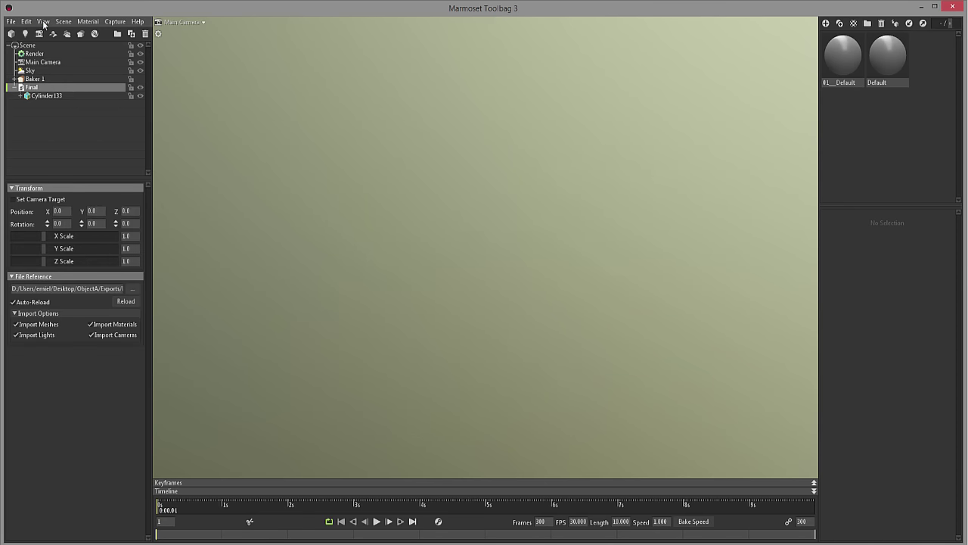
click(43, 22)
click(61, 65)
scroll(509, 221, up, 10)
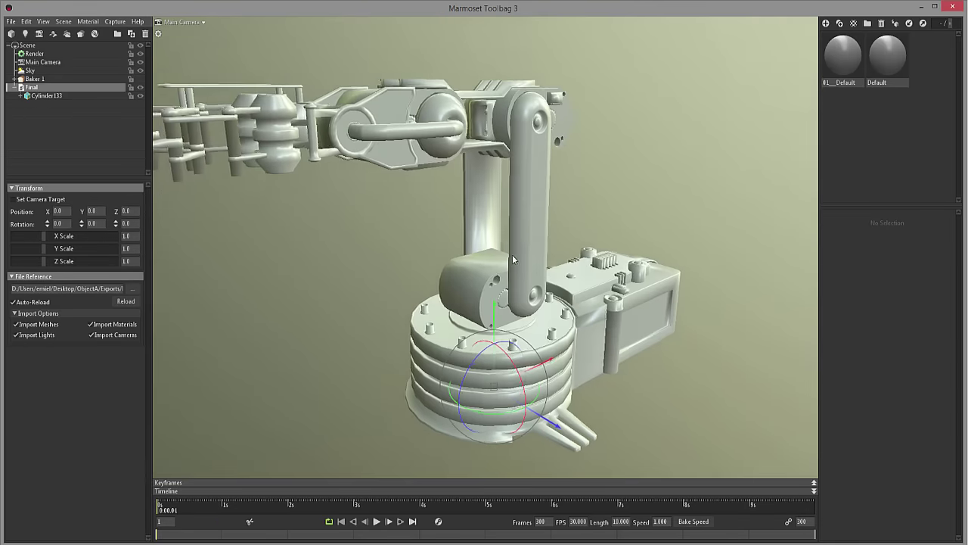
drag(512, 255, 522, 277)
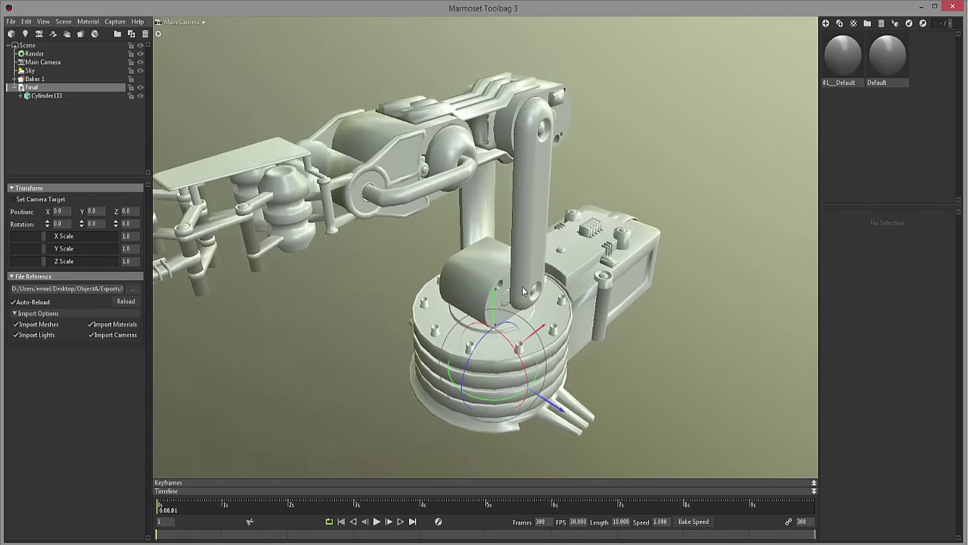
scroll(520, 276, down, 5)
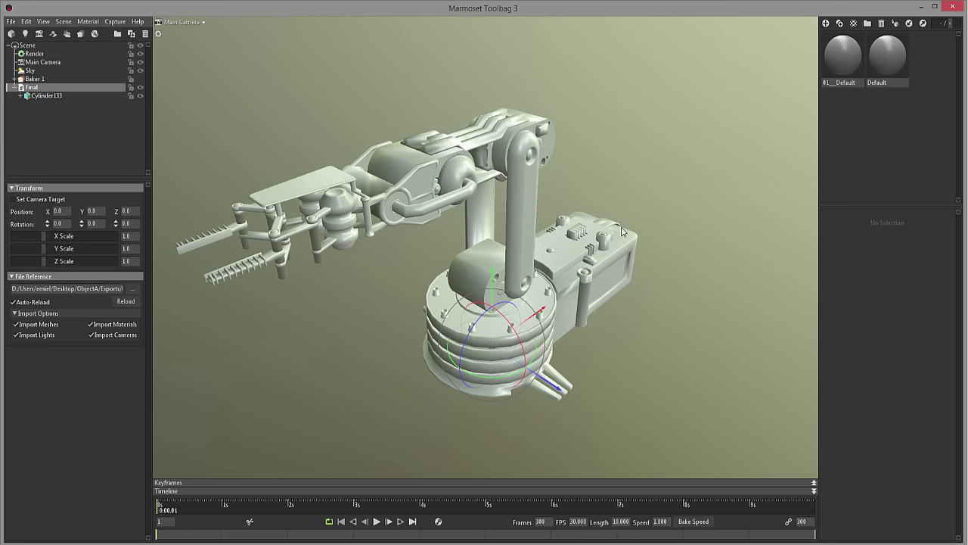
click(844, 58)
key(Delete)
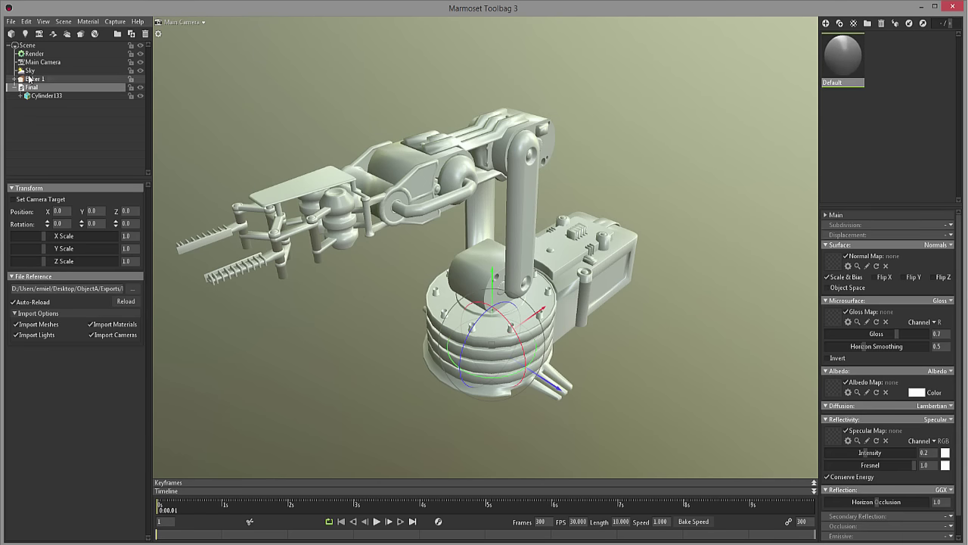
- Show Baker 1 again and create a preview material from its bake outputs
click(31, 78)
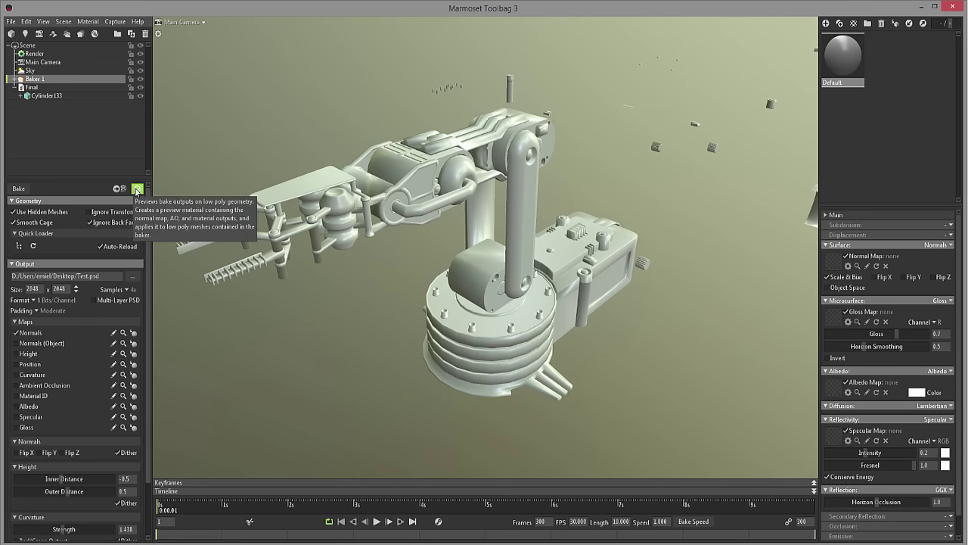
click(137, 190)
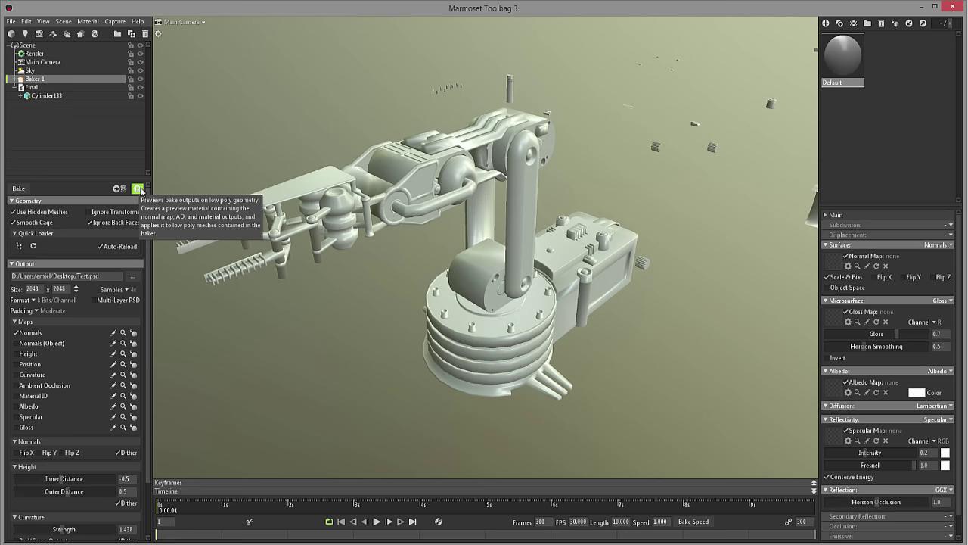
click(137, 189)
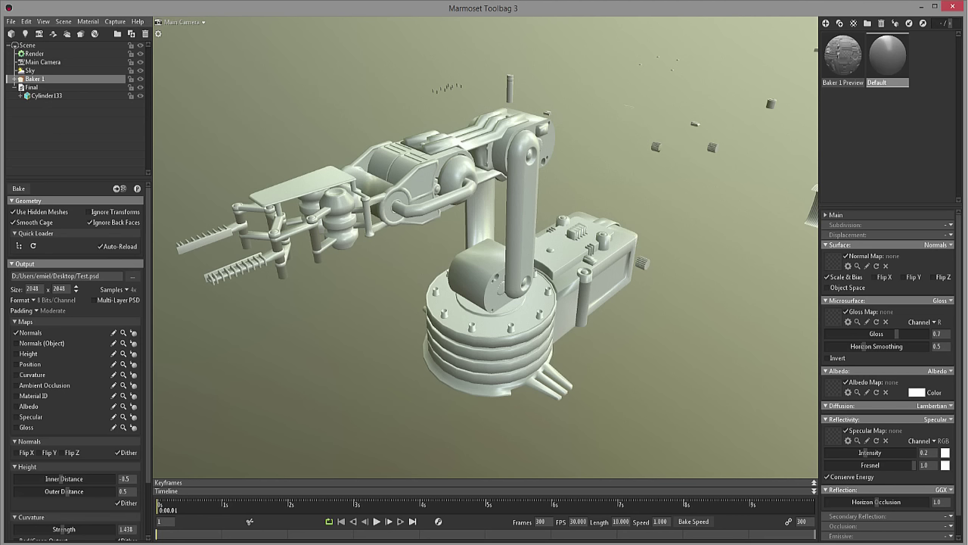
- Enable ambient occlusion among Baker 1's maps, and collapse and hide the baker
click(22, 385)
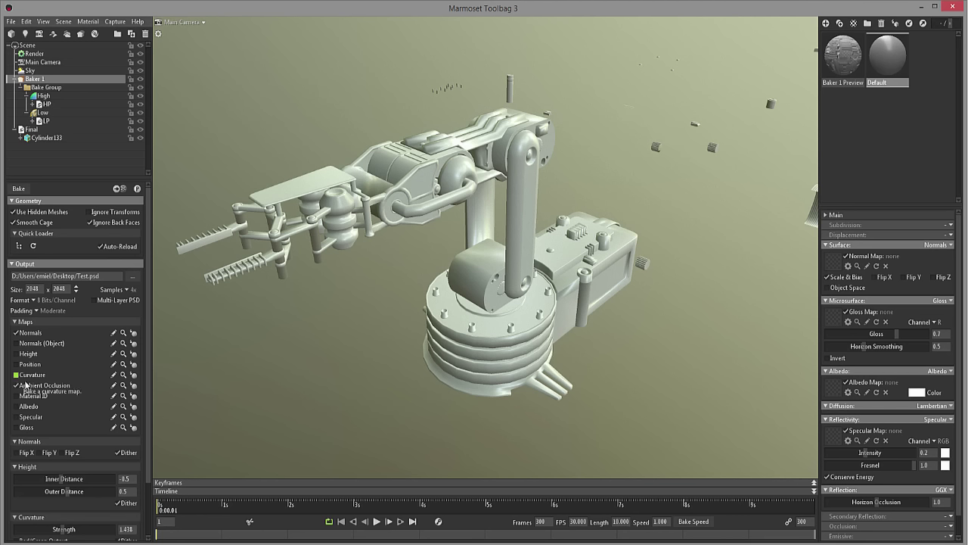
click(16, 395)
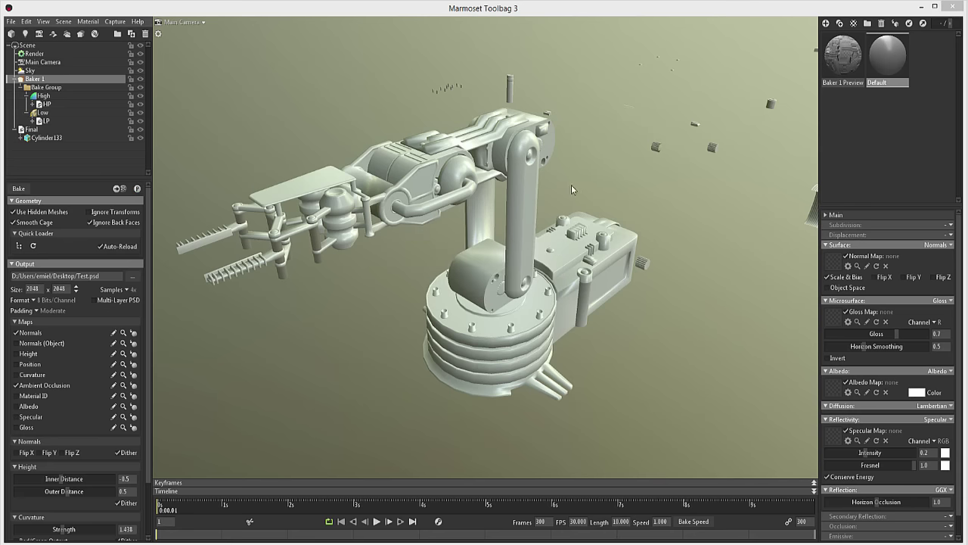
click(14, 79)
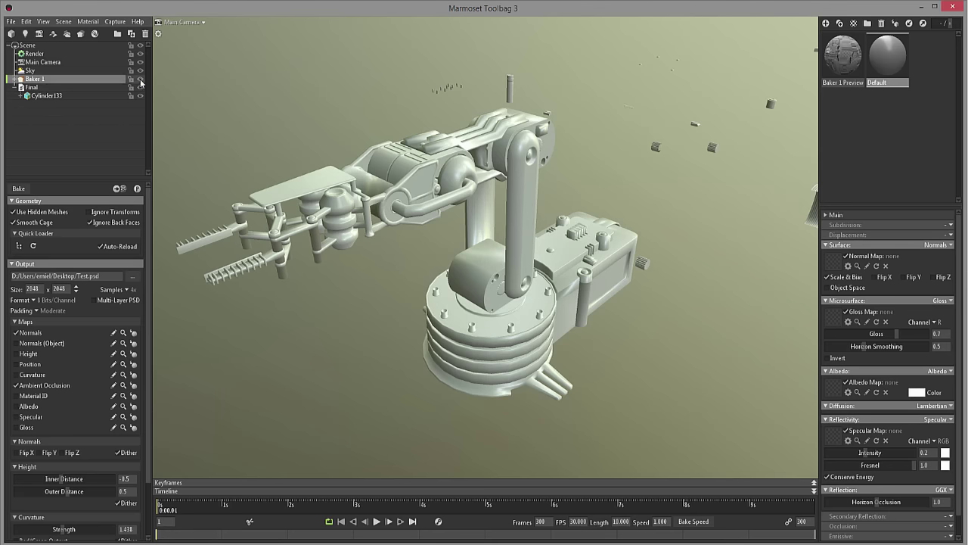
- Lower the occlusion strength of the Baker 1 Preview material to 0.772
click(839, 62)
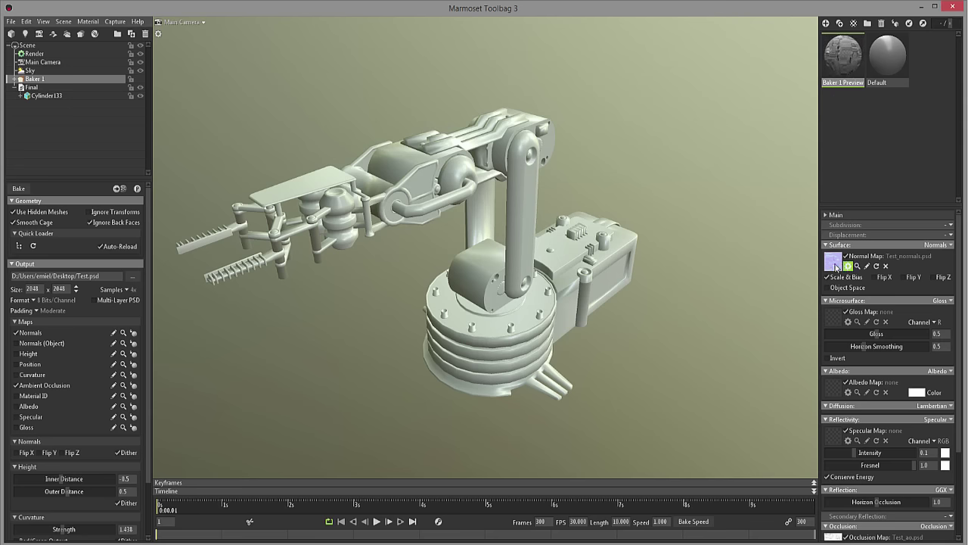
click(846, 257)
scroll(886, 260, down, 3)
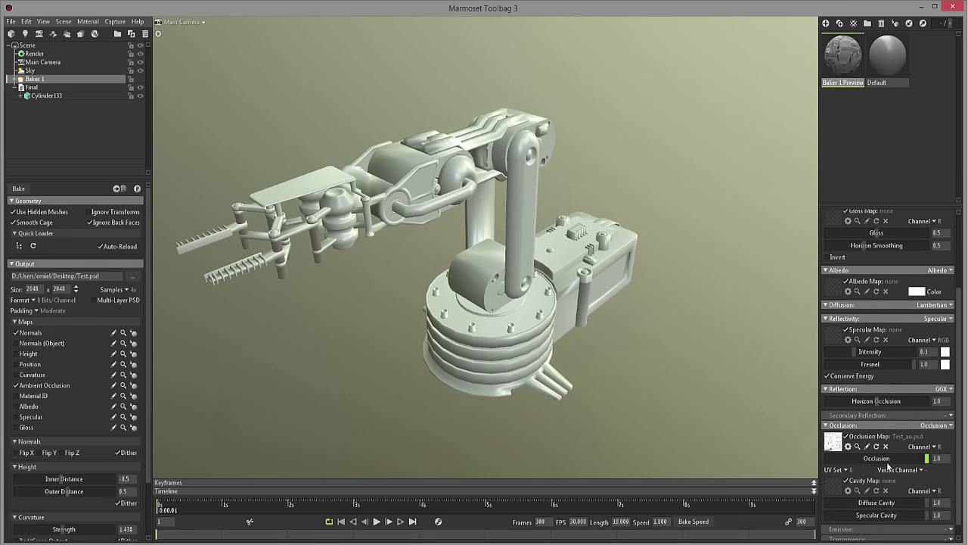
drag(906, 457, 903, 458)
drag(549, 163, 630, 257)
scroll(631, 257, down, 5)
drag(625, 170, 445, 124)
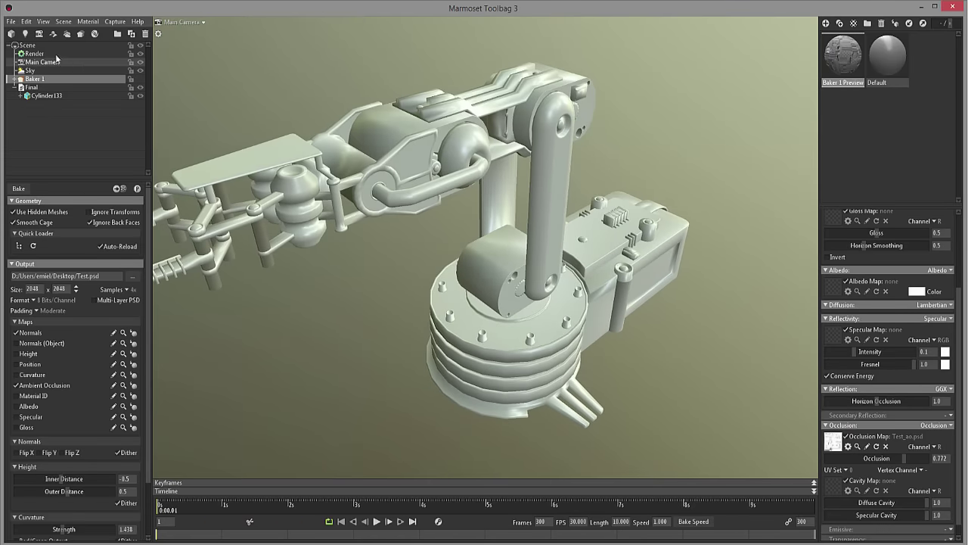
- Set the scene's wireframe colour to red, inspect the robot arm's polygons with it, and turn the wireframe off
click(34, 54)
click(14, 260)
click(134, 260)
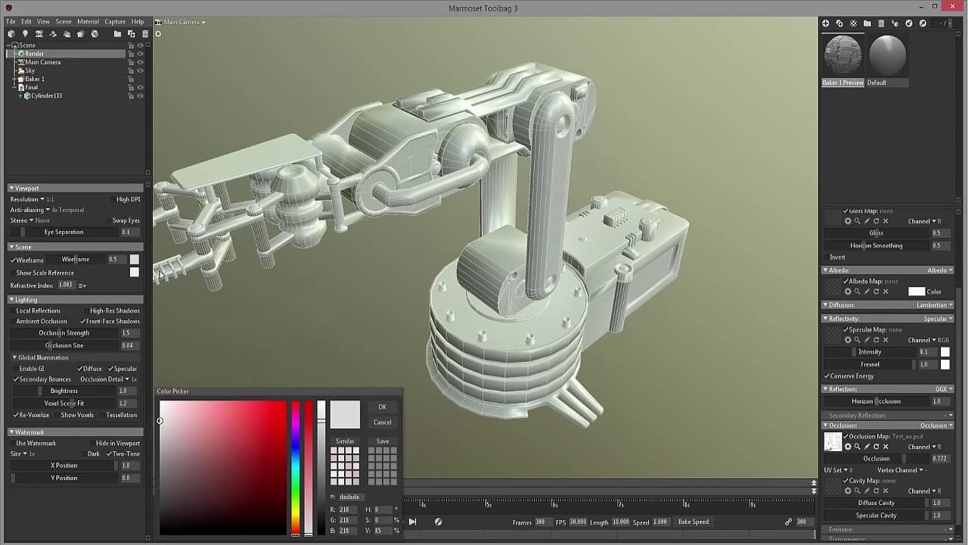
drag(279, 425, 339, 377)
click(382, 407)
drag(437, 296, 369, 256)
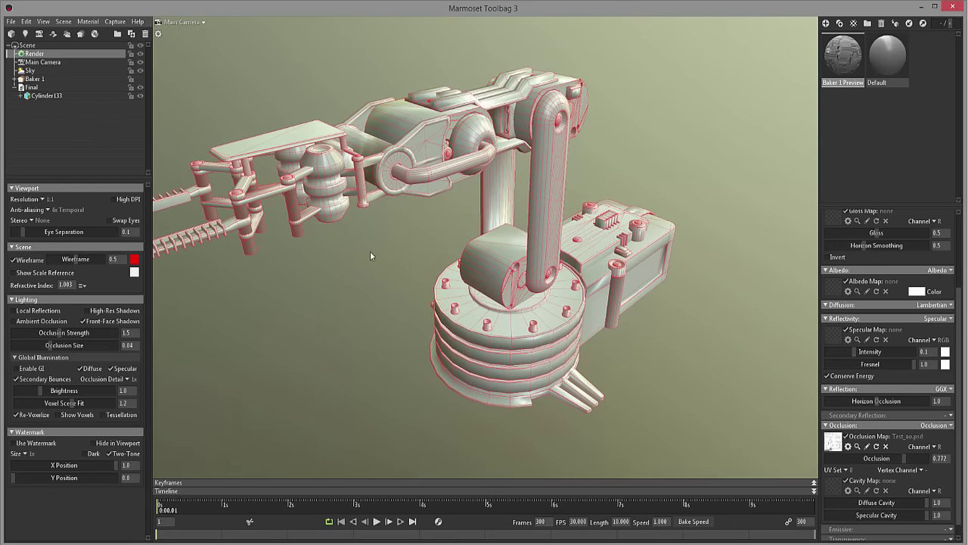
click(14, 259)
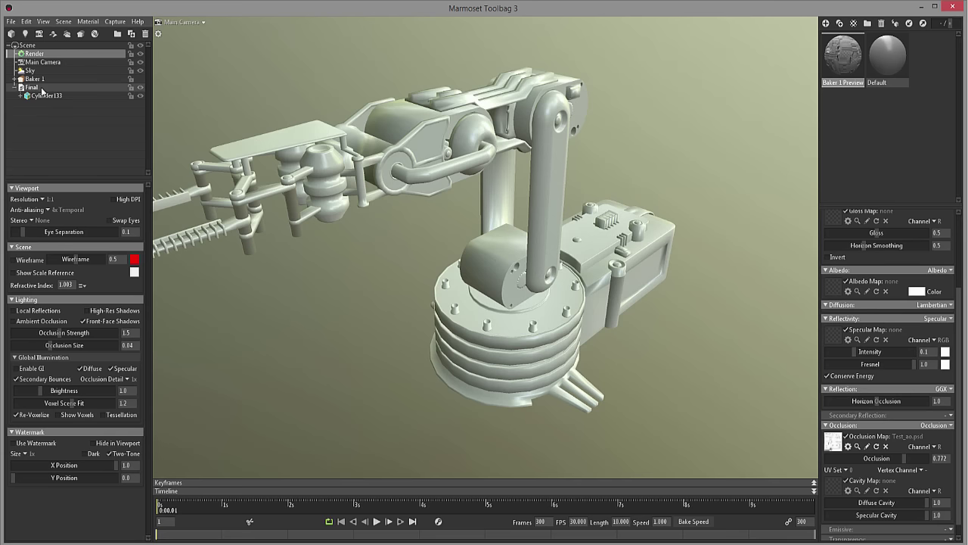
- Apply the Baker 1 Preview material to the Cylinder133 mesh of the Final model
click(41, 89)
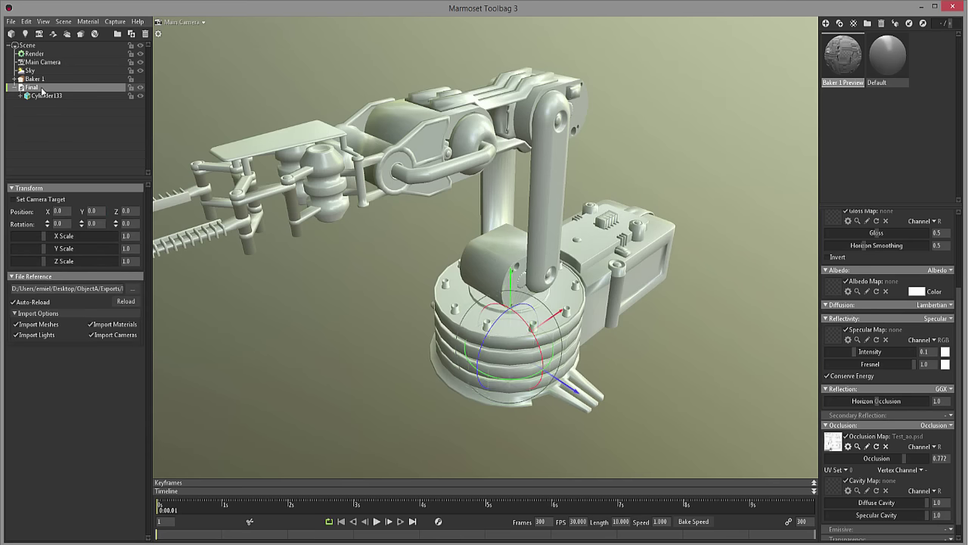
middle_drag(453, 184, 490, 202)
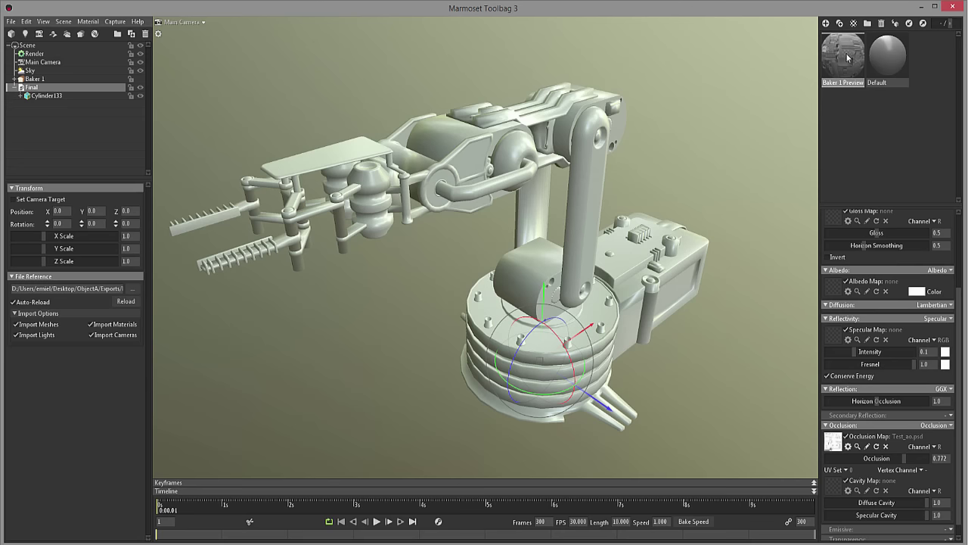
drag(846, 58, 49, 101)
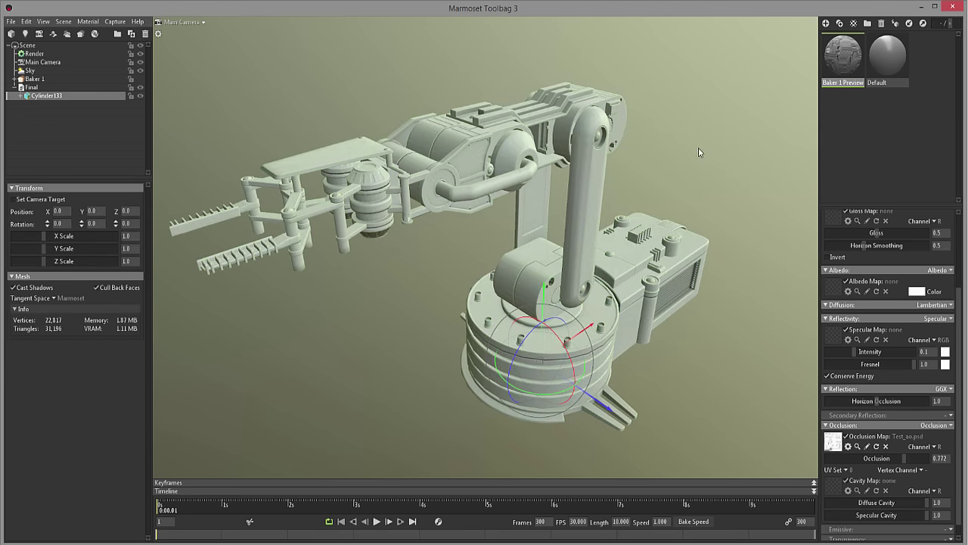
click(693, 154)
alt+drag(543, 174, 272, 106)
scroll(483, 163, up, 2)
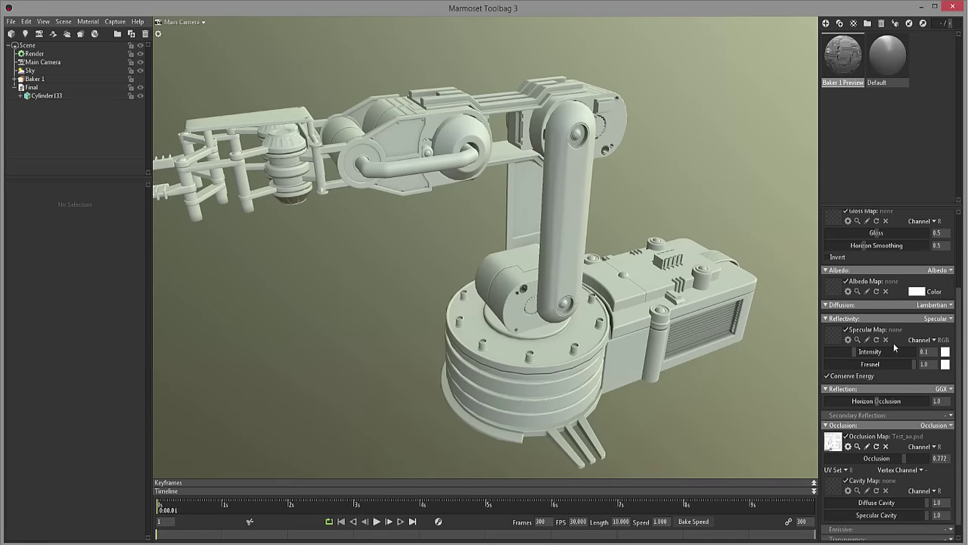
- Raise the preview material's gloss to 0.846 and darken its albedo colour to light grey c7c7c7
scroll(931, 299, up, 3)
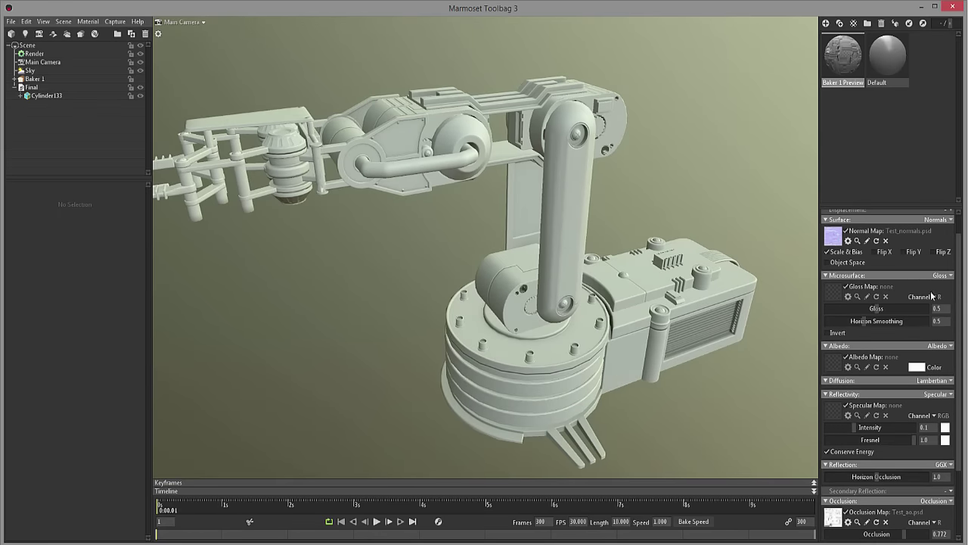
drag(875, 283, 912, 282)
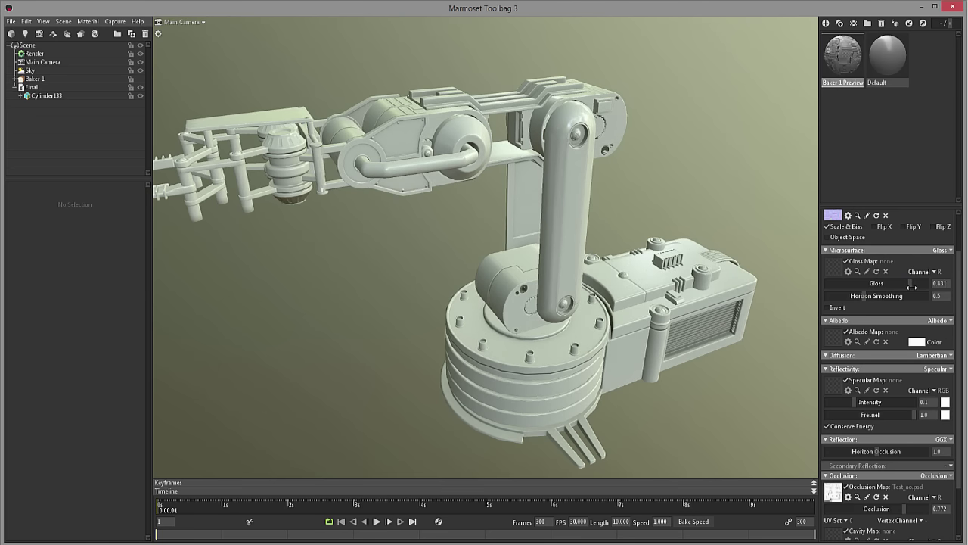
click(916, 342)
drag(321, 415, 323, 433)
click(382, 406)
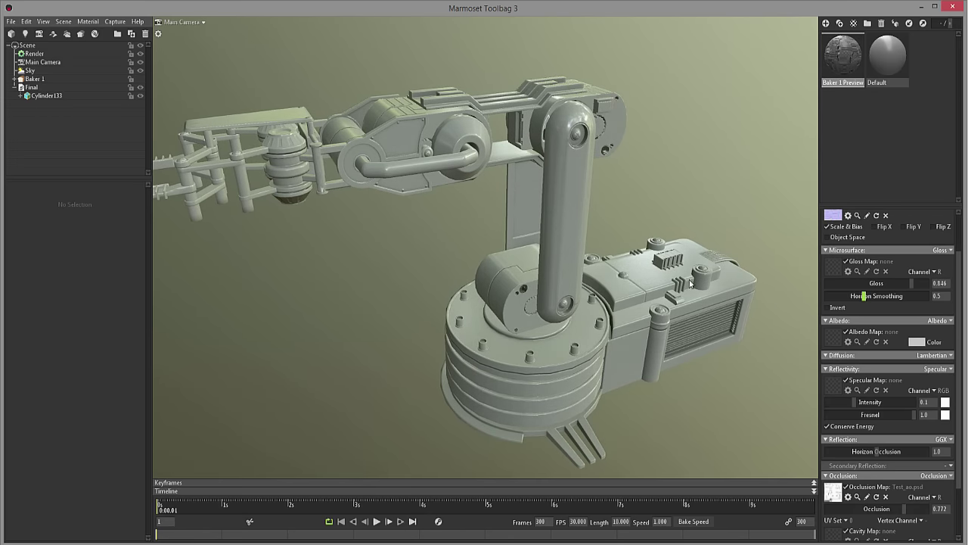
- Switch the material's reflectivity to Metalness and set the metalness to 0.247
mouse_move(866, 398)
mouse_down()
mouse_move(838, 402)
mouse_move(850, 401)
mouse_up()
click(948, 369)
click(901, 400)
- Lighten the material's grey albedo colour slightly
click(920, 345)
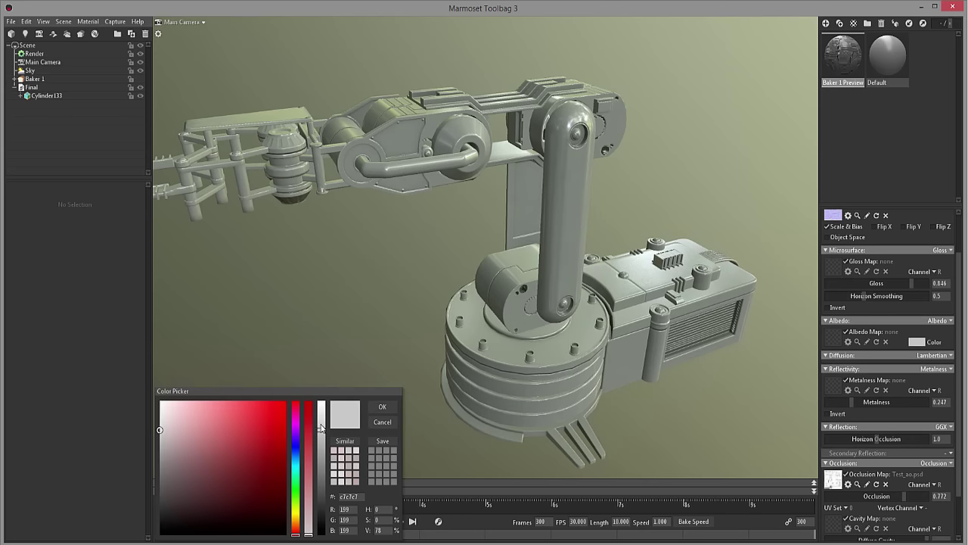
click(321, 426)
click(382, 408)
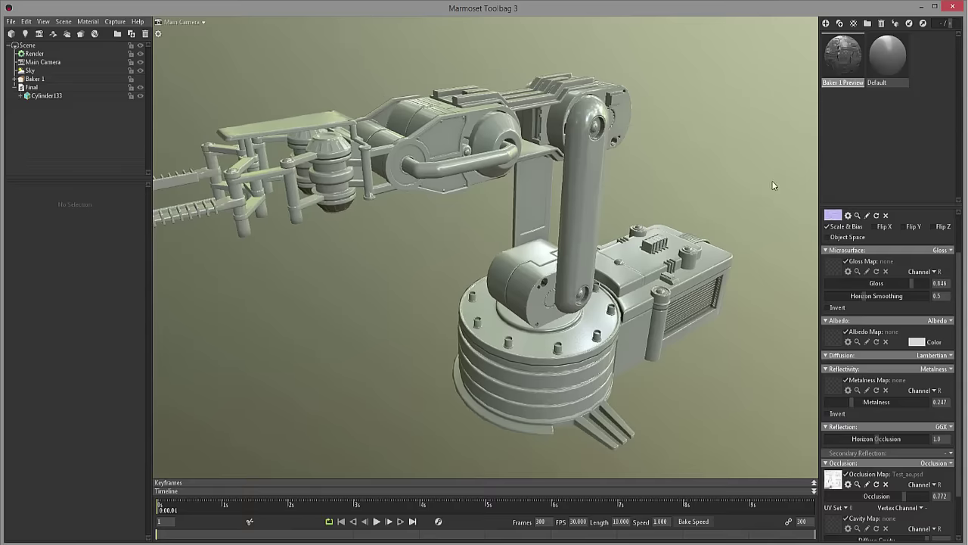
- Examine the baked details on the robot arm's base, vents, fins and screws up close in a full-window viewport
key(ctrl+space)
middle_drag(641, 358, 602, 257)
right_drag(602, 258, 554, 300)
drag(554, 297, 511, 315)
right_drag(511, 315, 564, 223)
drag(564, 222, 649, 212)
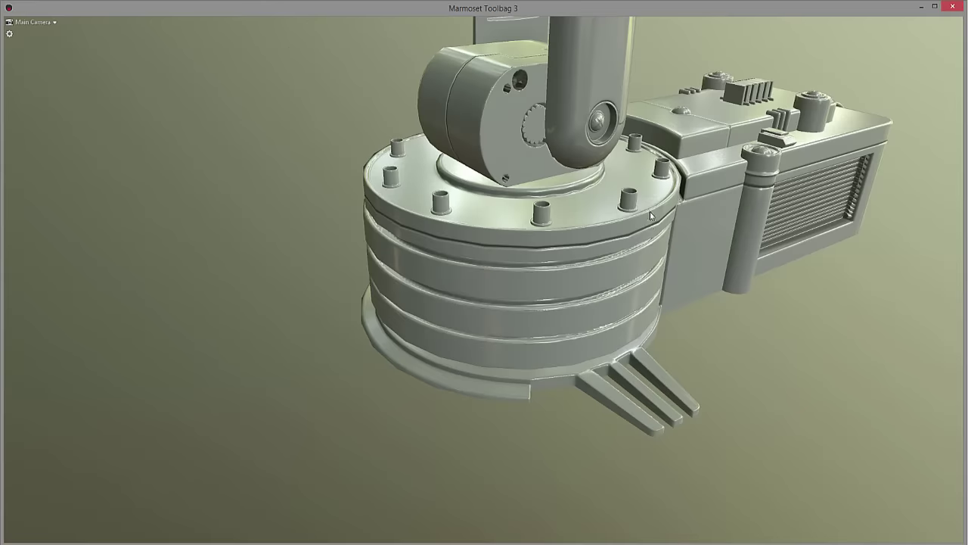
right_drag(643, 265, 645, 275)
middle_drag(692, 215, 640, 231)
drag(640, 235, 571, 245)
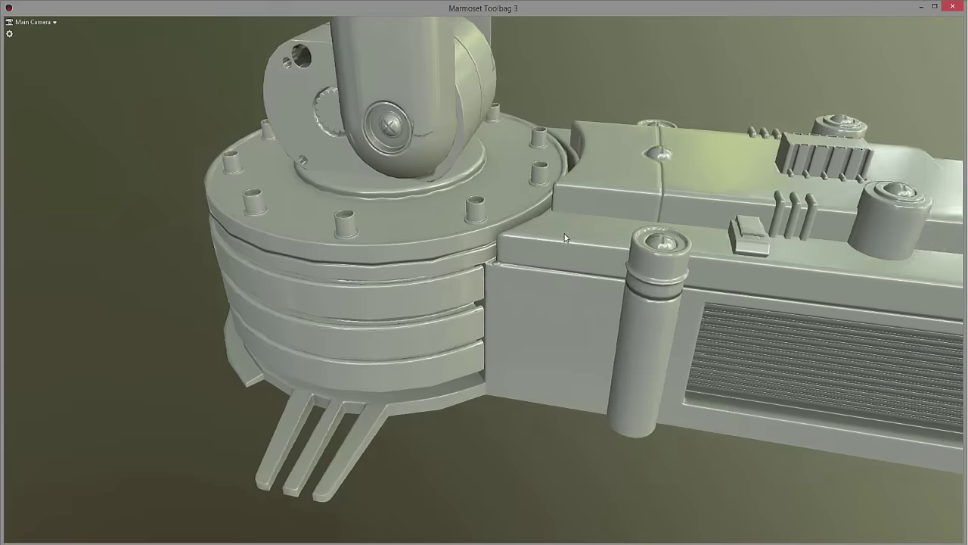
drag(549, 236, 472, 229)
scroll(494, 266, up, 5)
drag(493, 266, 468, 281)
scroll(491, 284, up, 3)
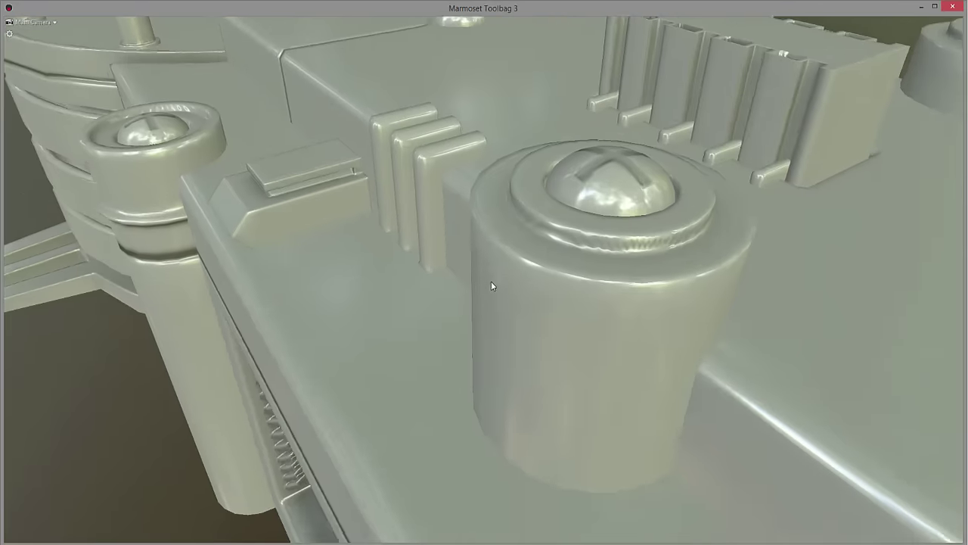
scroll(489, 289, up, 5)
key(Tab)
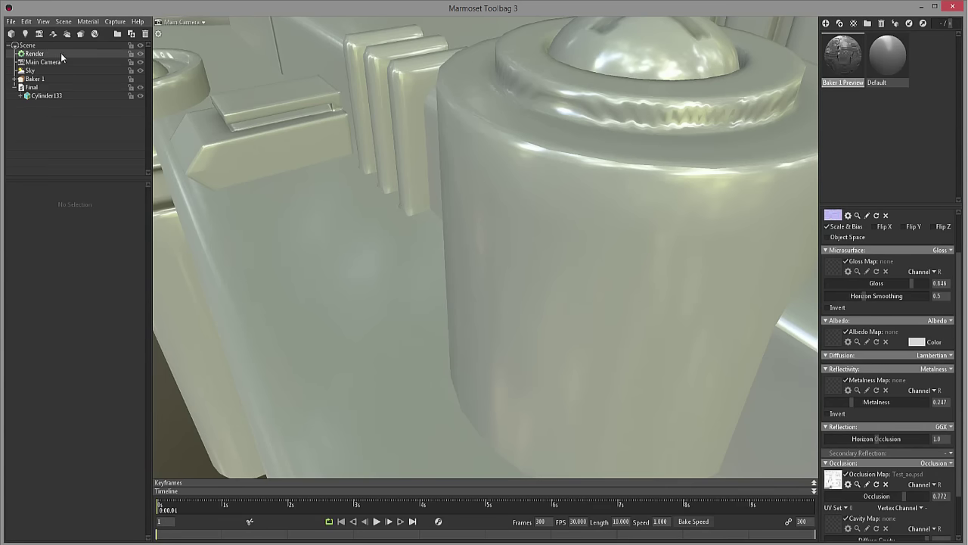
- Overlay the wireframe from the render settings to check the low-poly geometry around the capped cylinder's screw, and hide it again
click(34, 54)
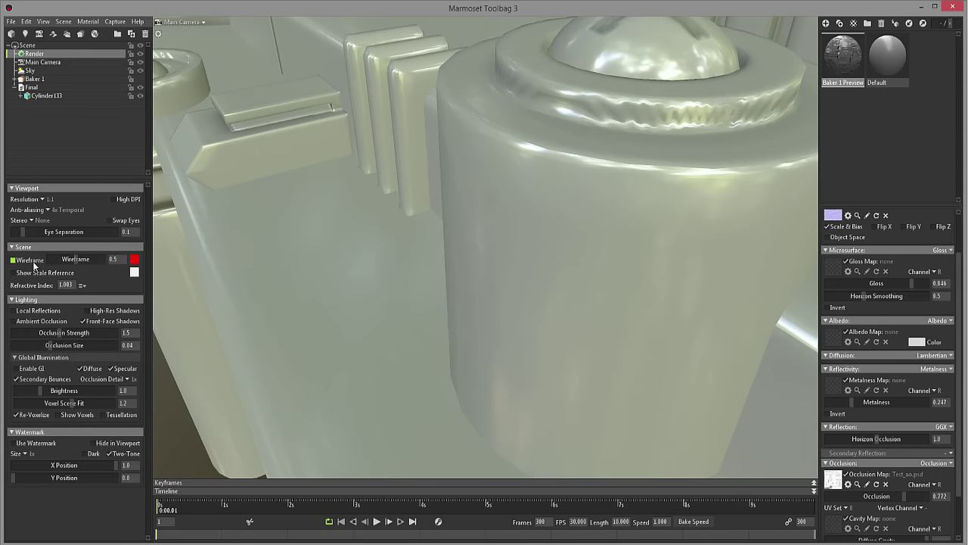
click(31, 260)
drag(527, 145, 490, 162)
scroll(509, 168, down, 5)
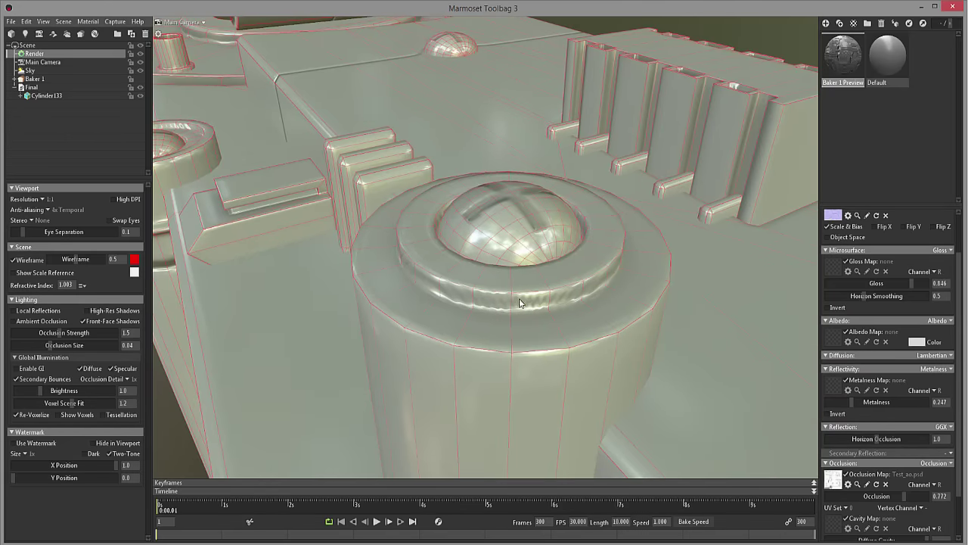
click(34, 264)
- Compare the domed screw beside the curved panel groove with and without the wireframe overlay
scroll(688, 327, down, 5)
drag(682, 300, 745, 363)
scroll(513, 248, up, 5)
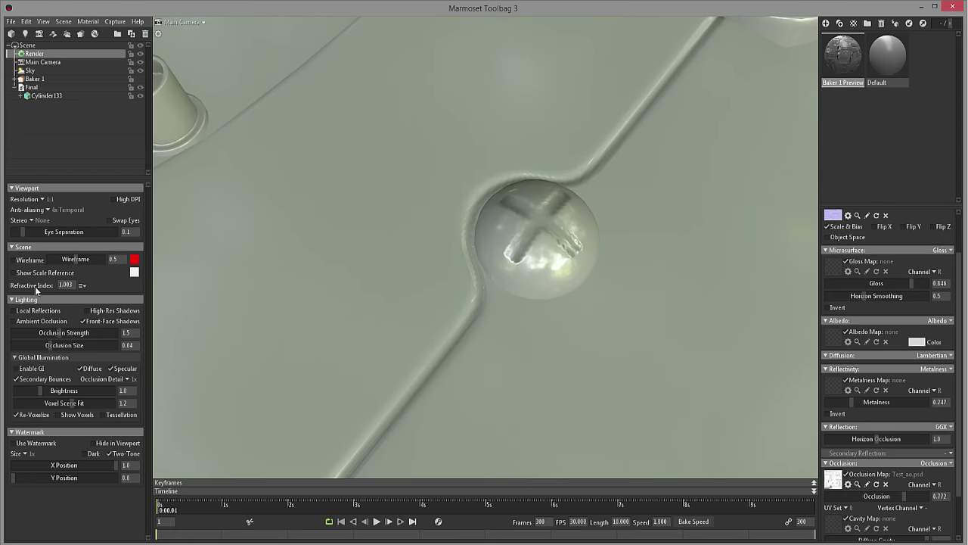
click(35, 260)
mouse_move(556, 220)
mouse_down()
mouse_move(532, 198)
mouse_move(527, 141)
mouse_move(644, 151)
mouse_move(378, 157)
mouse_move(601, 162)
mouse_up()
click(32, 264)
- Check the ribbed ribbon cable at the back of the base with the wireframe overlay turned on and off
scroll(544, 340, down, 8)
drag(543, 340, 484, 212)
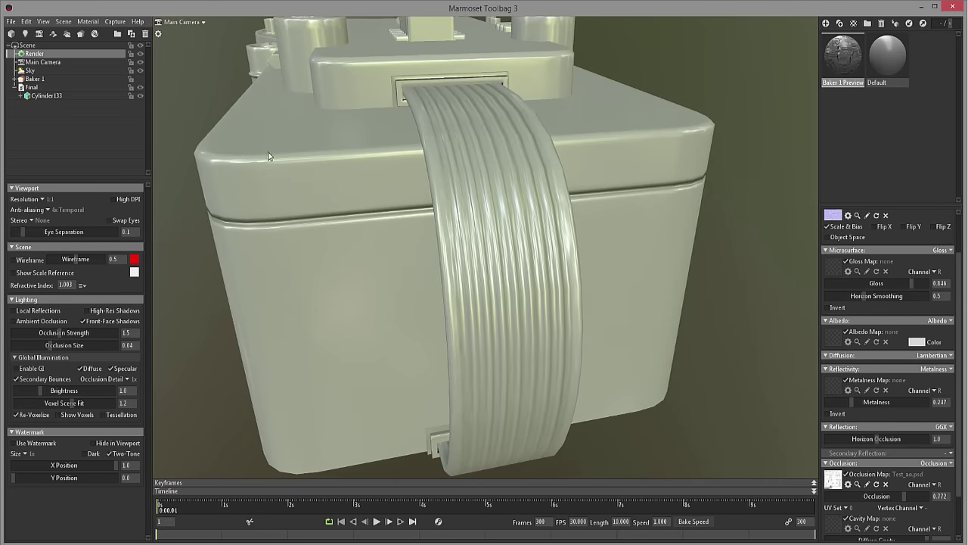
click(33, 261)
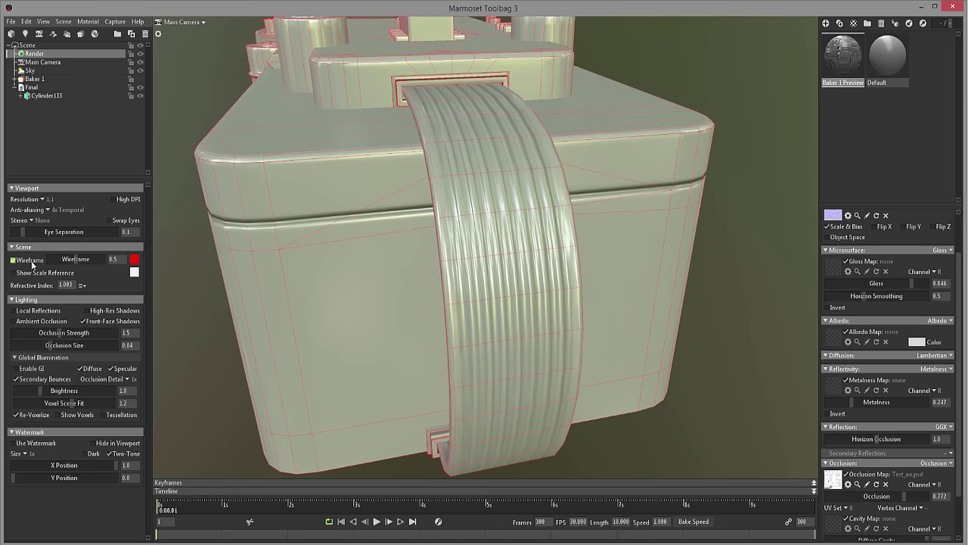
click(33, 261)
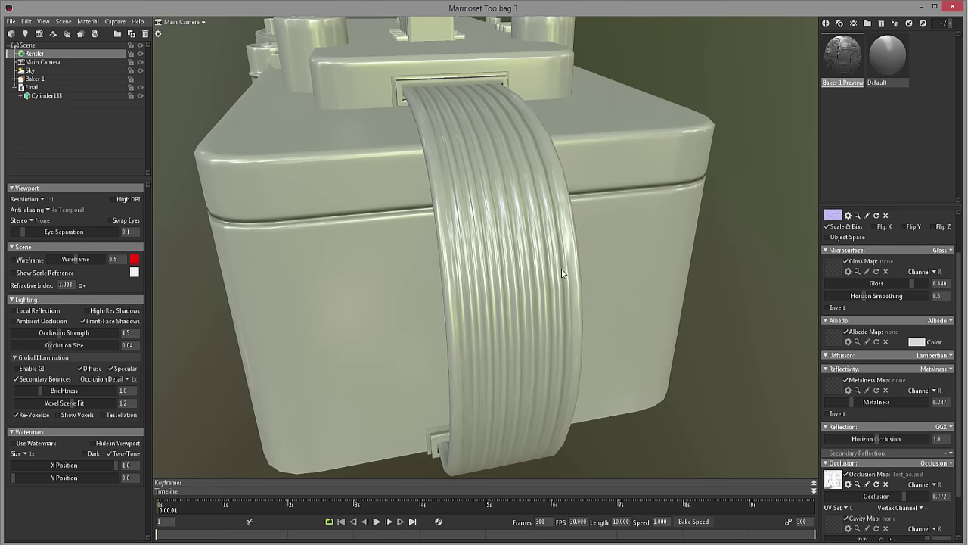
- Examine the baked shading from the ribbon cable across the base to the lower joint's cylinder up close
drag(563, 271, 434, 207)
middle_drag(434, 207, 456, 211)
scroll(456, 211, up, 3)
drag(456, 210, 574, 275)
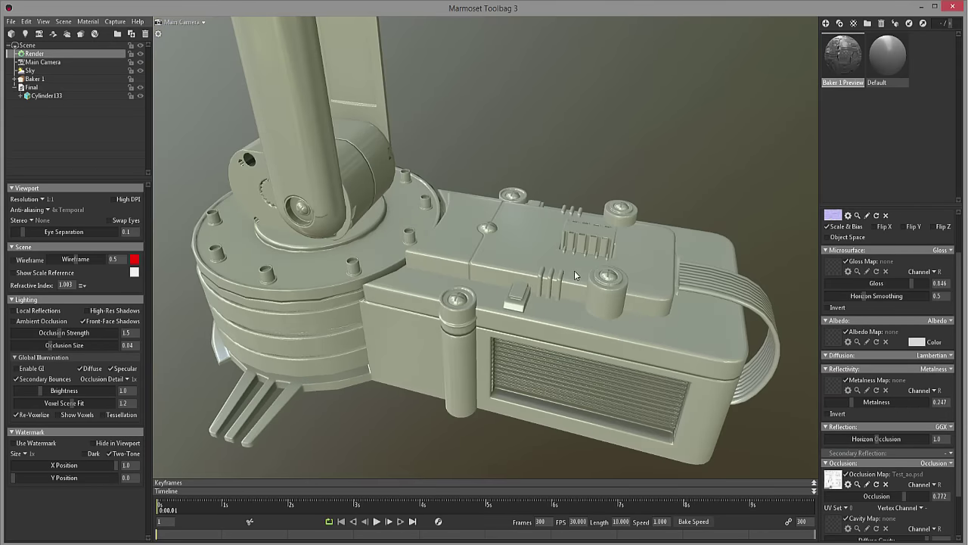
drag(349, 219, 328, 212)
middle_drag(329, 213, 441, 276)
scroll(442, 278, up, 5)
drag(441, 273, 420, 212)
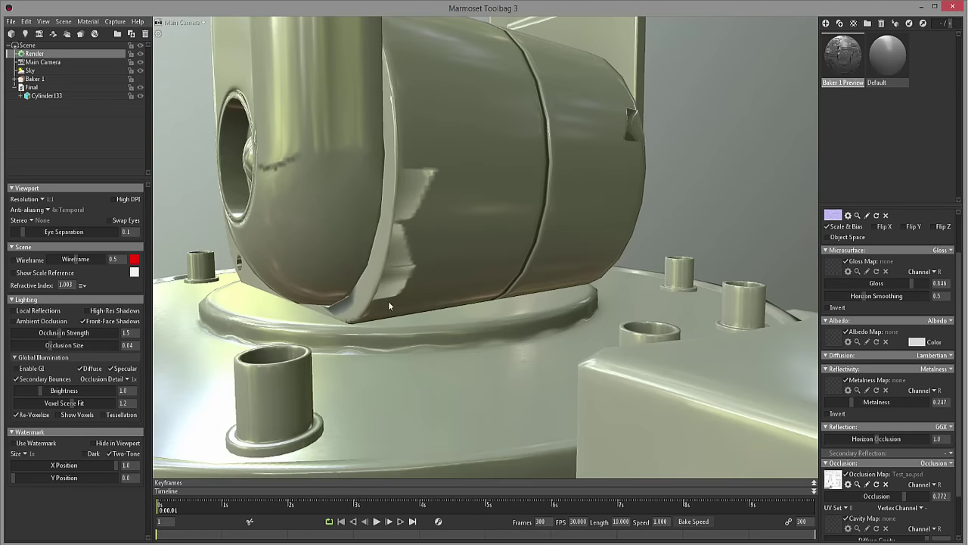
- Examine the stepped ridges and screw on the upper arm, and view the whole robot arm from the side
drag(389, 301, 474, 284)
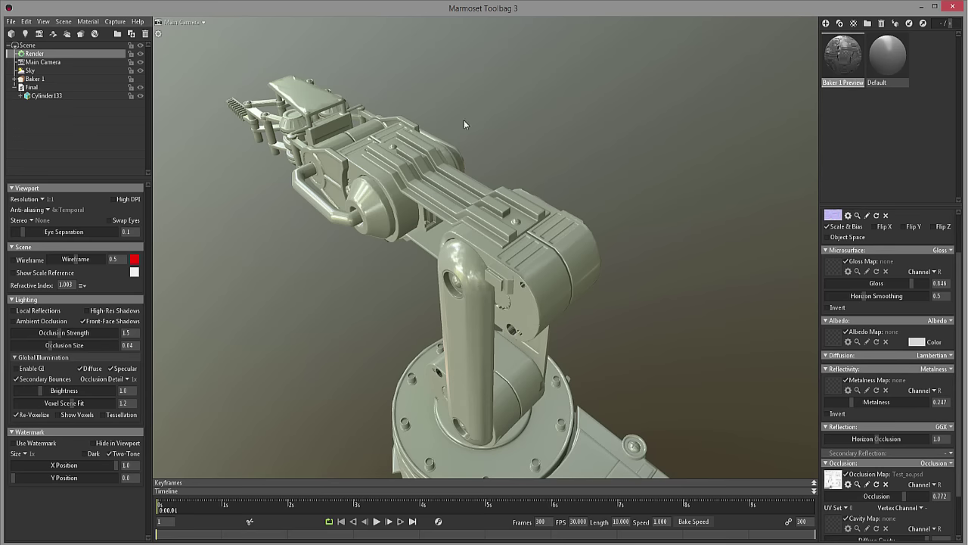
scroll(523, 253, up, 8)
shift+drag(677, 281, 562, 315)
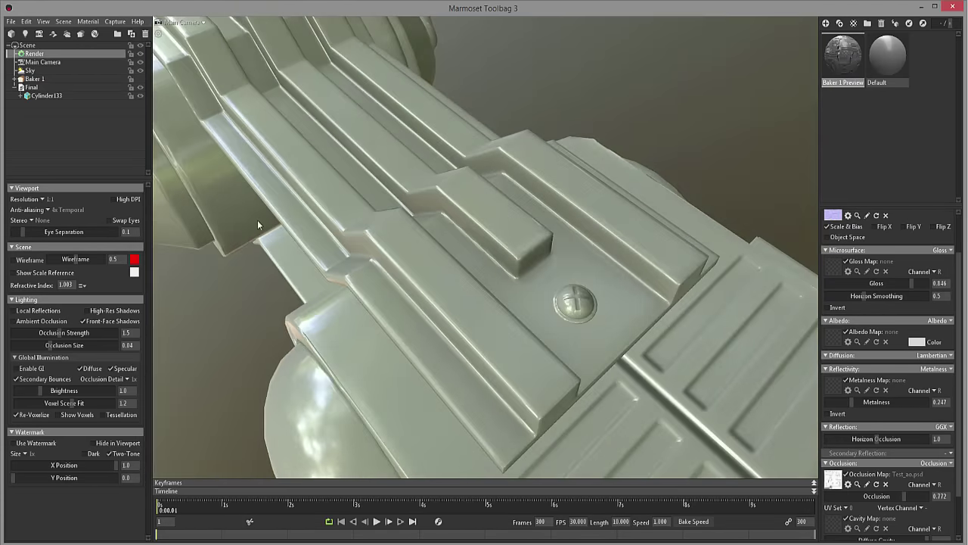
drag(242, 205, 435, 223)
scroll(462, 188, down, 5)
scroll(505, 174, up, 4)
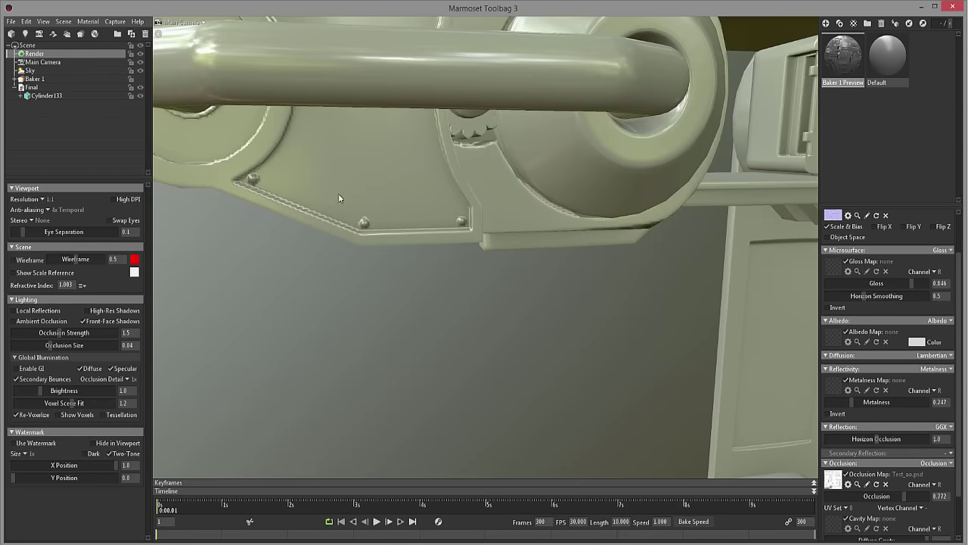
drag(339, 198, 513, 187)
scroll(642, 257, down, 6)
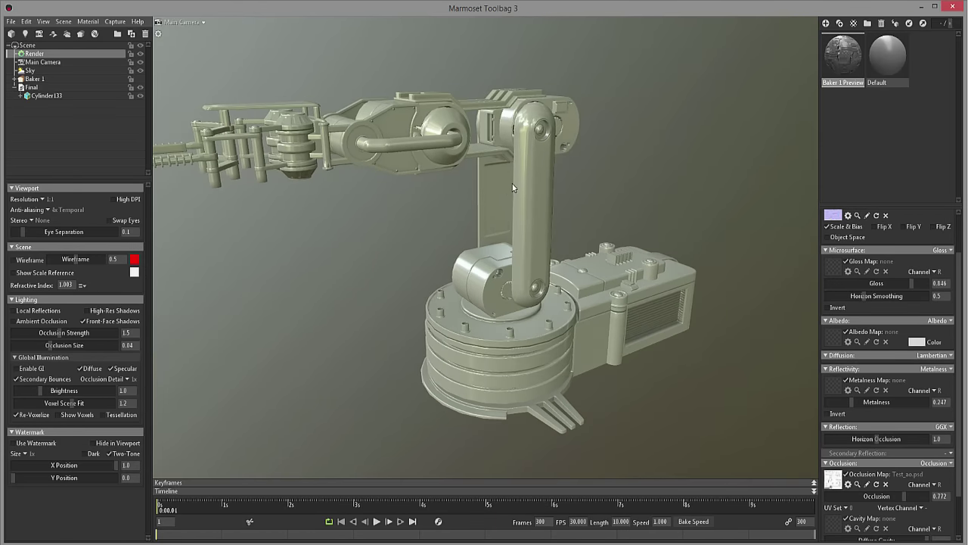